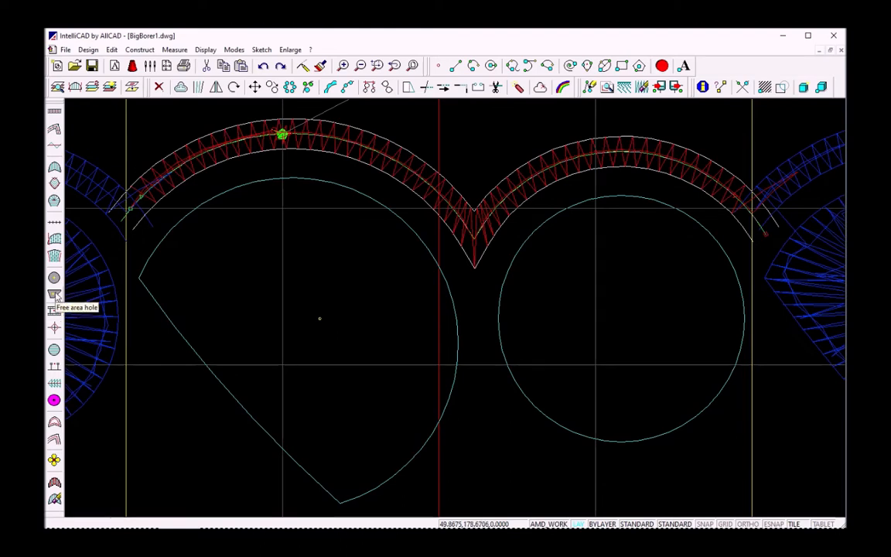
# Start a free area hole with 2 layers, a density of 1.4 and a layer 1 density of 4.5
pyautogui.click(55, 297)
pyautogui.rightClick(111, 303)
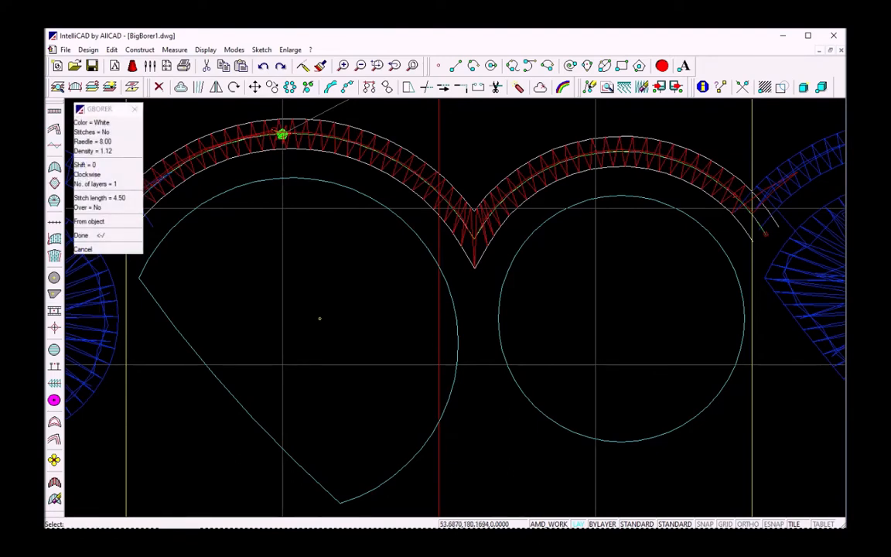
pyautogui.click(115, 185)
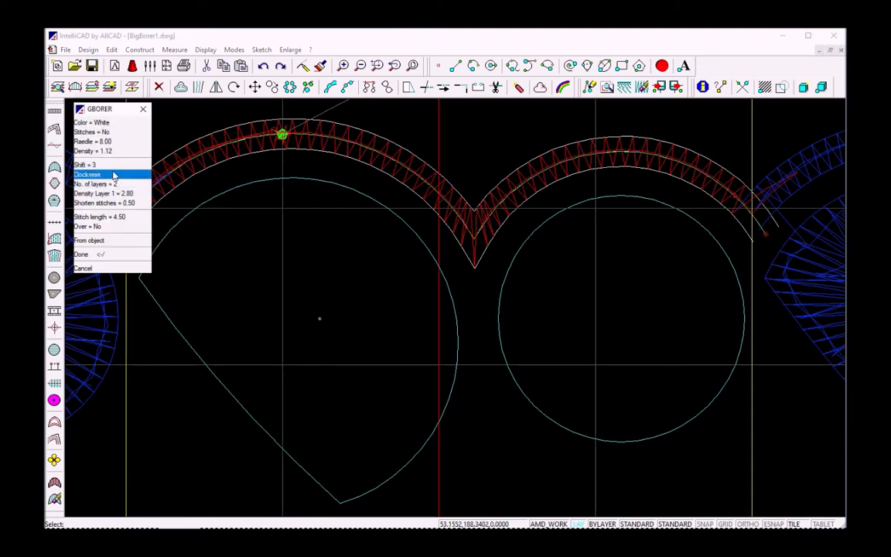
pyautogui.click(108, 151)
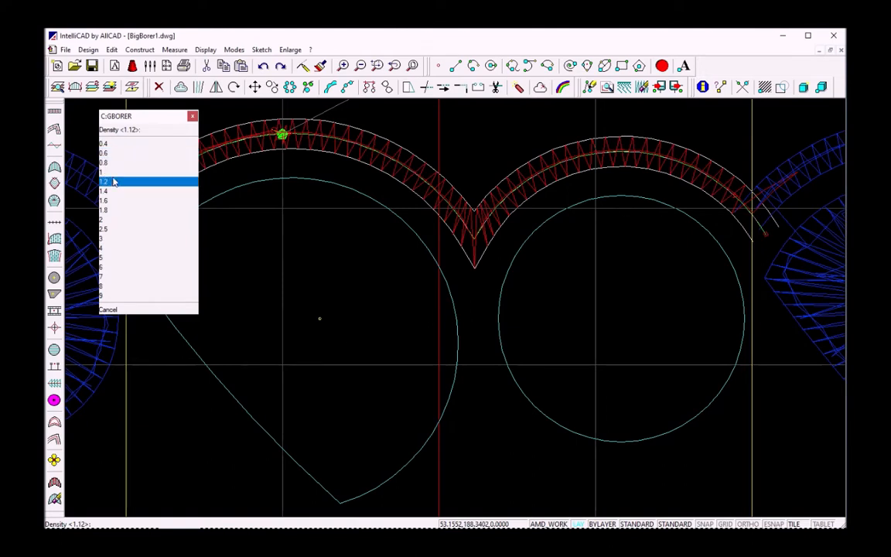
pyautogui.click(115, 192)
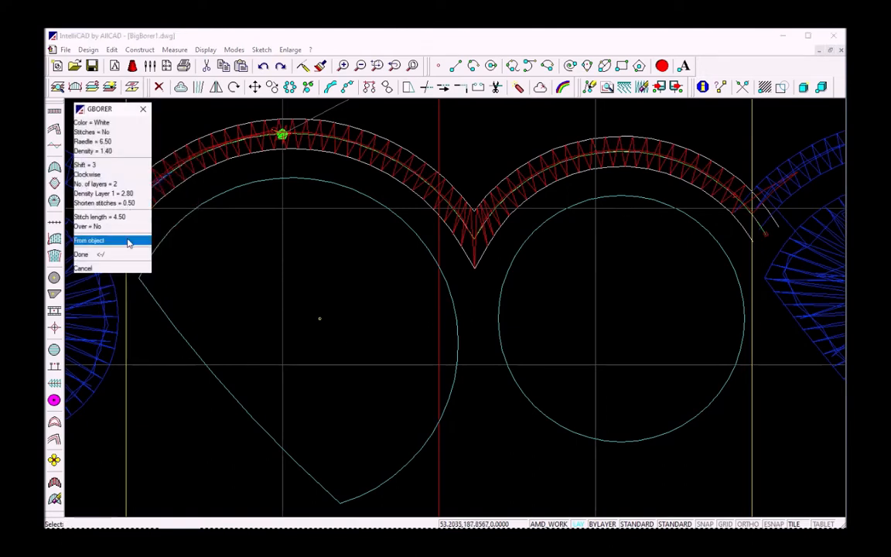
pyautogui.click(113, 195)
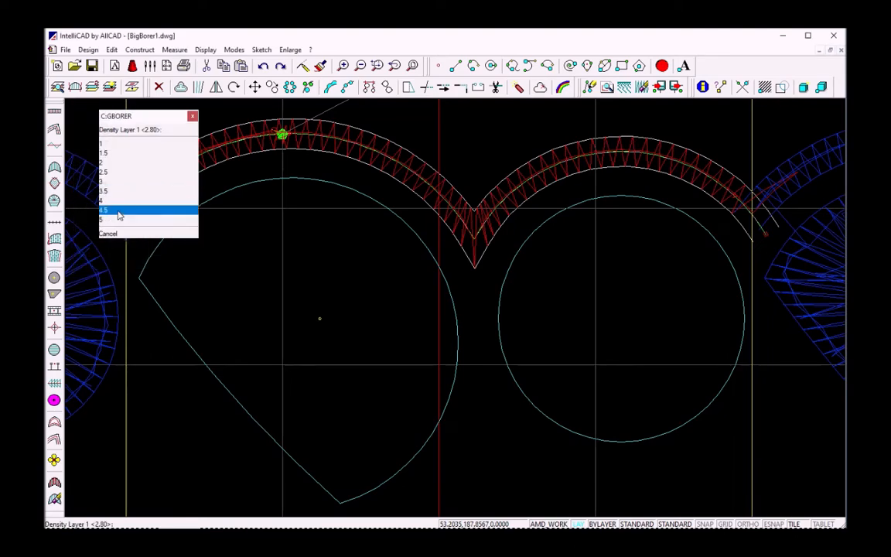
pyautogui.click(118, 211)
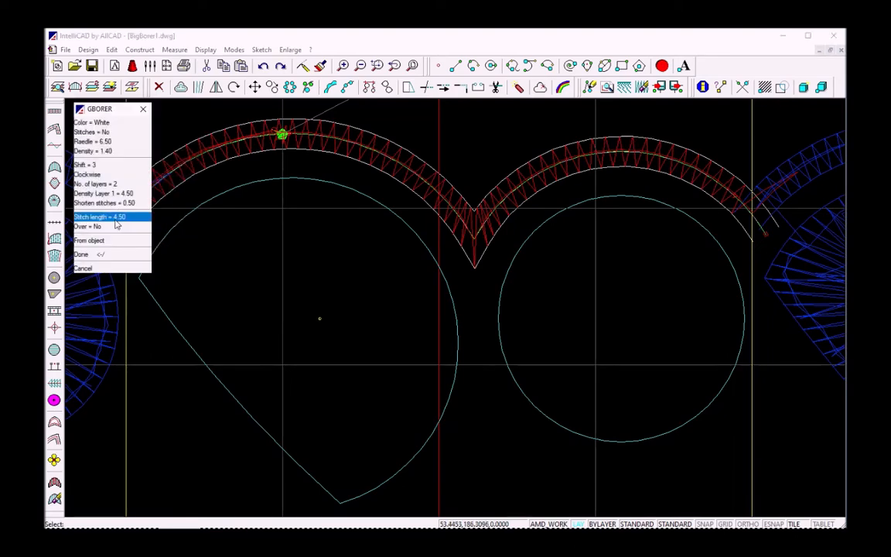
# Set the free area hole's stitch length to 8 and its shortened stitches to 2, and accept the parameters
pyautogui.click(115, 219)
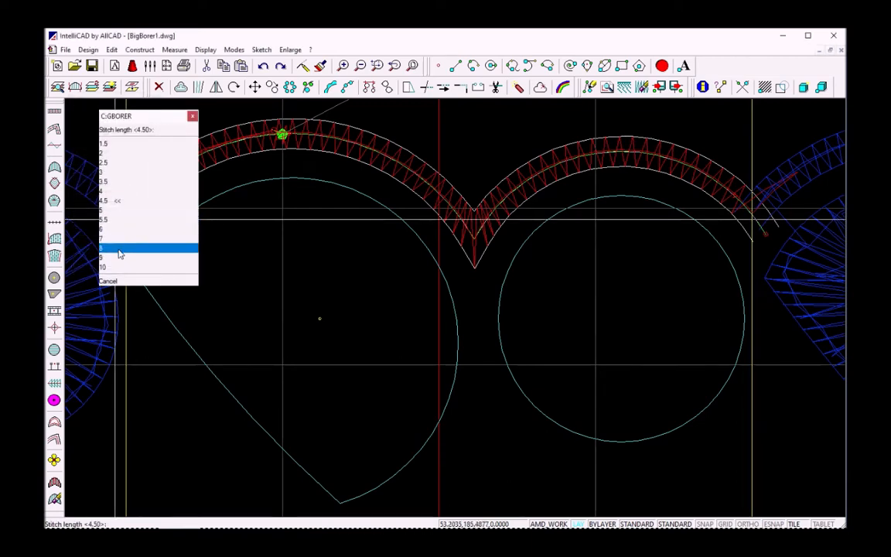
pyautogui.click(120, 253)
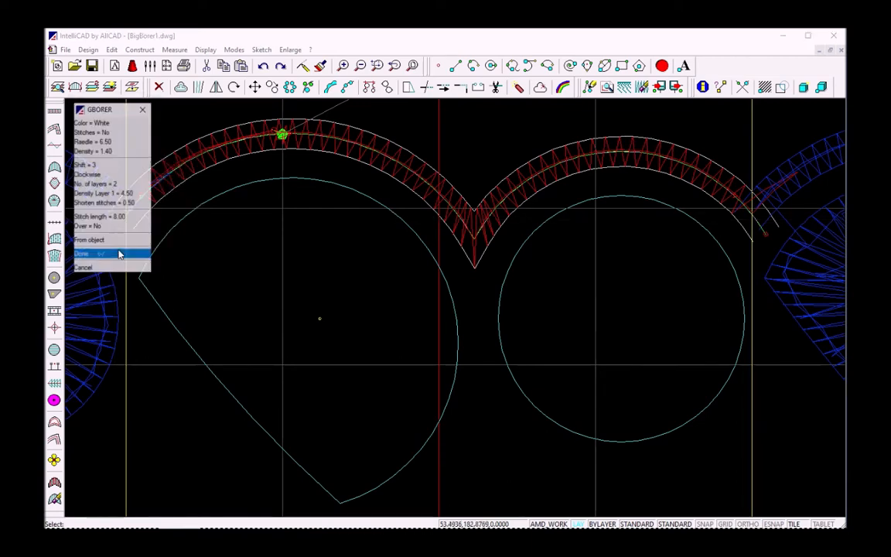
pyautogui.click(120, 204)
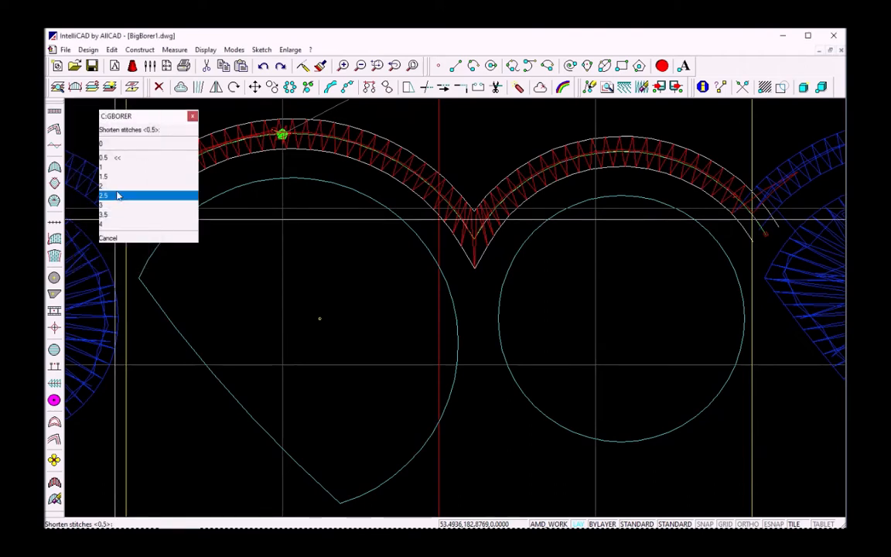
pyautogui.click(117, 194)
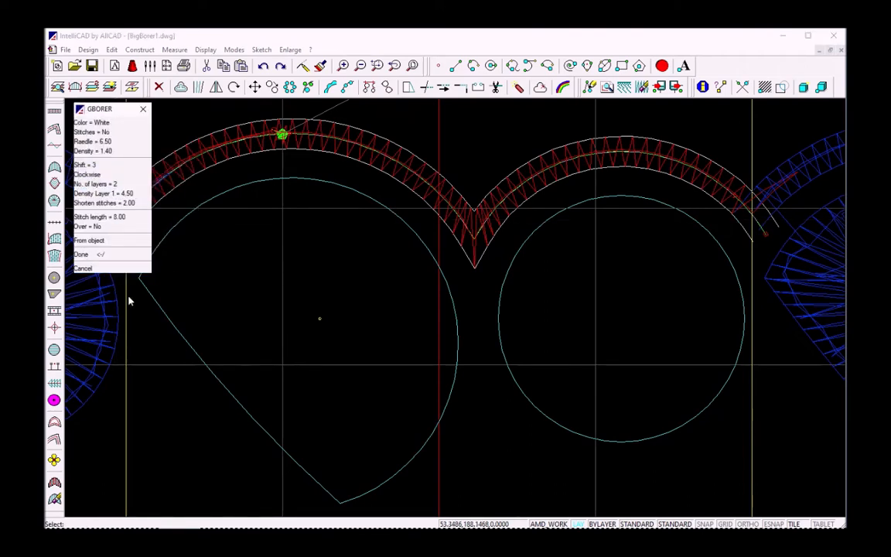
pyautogui.click(106, 257)
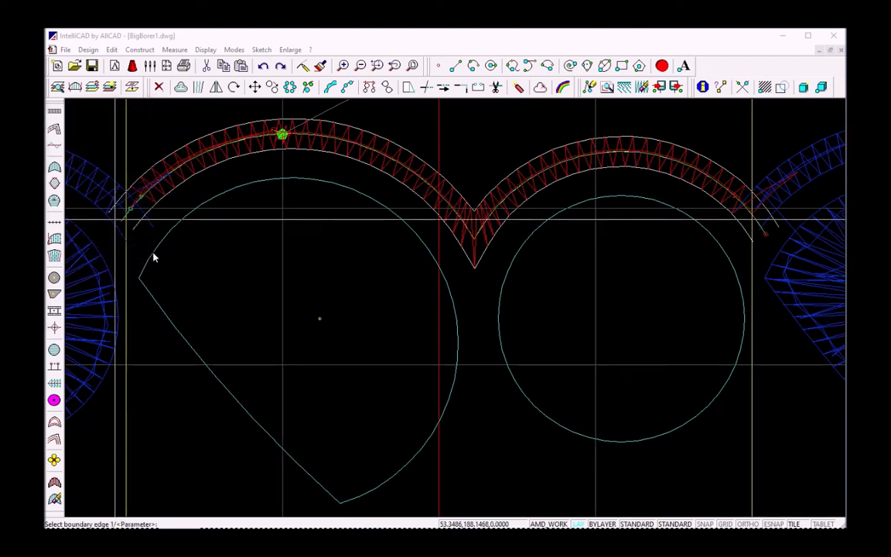
# Fill the large pointed outline with the hole stitches, centred on the small marker inside and starting on the outline's upper-left edge
pyautogui.click(153, 258)
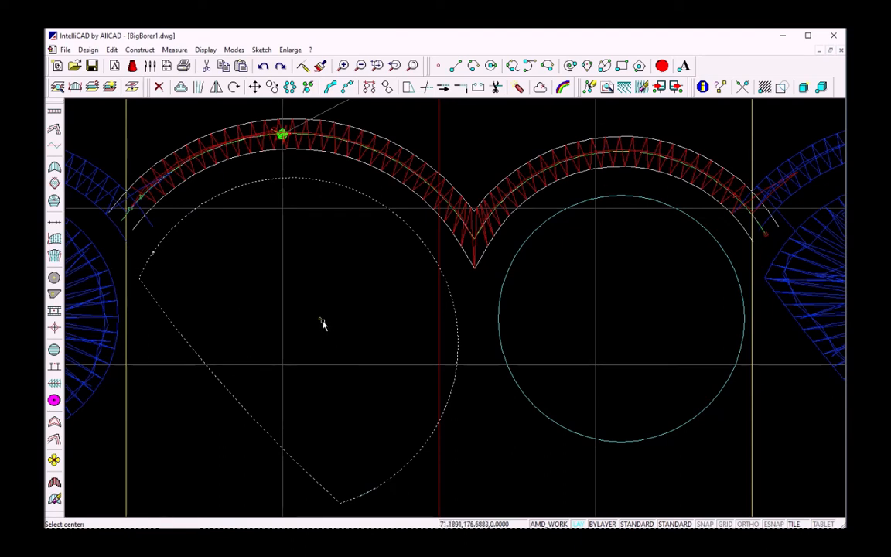
pyautogui.click(320, 318)
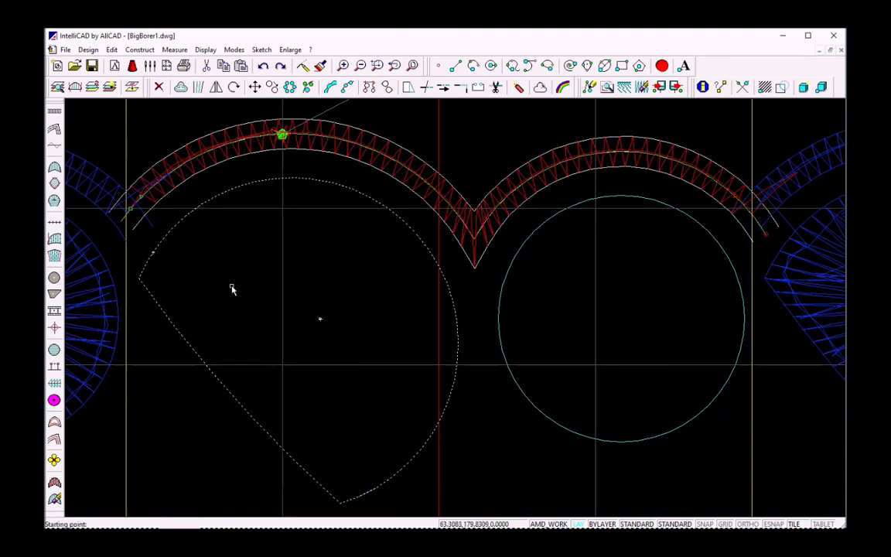
pyautogui.click(164, 240)
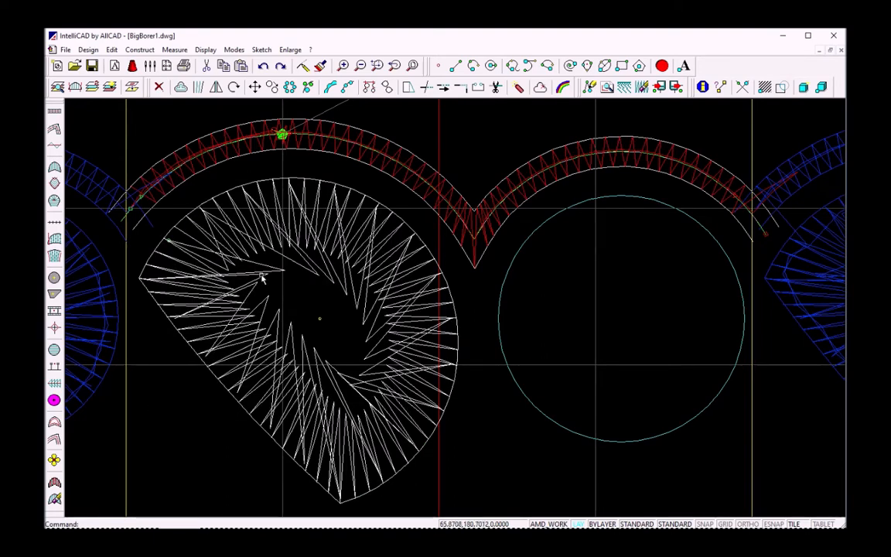
# Set the stitch length of the pointed shape's borer stitches to 9
pyautogui.doubleClick(262, 279)
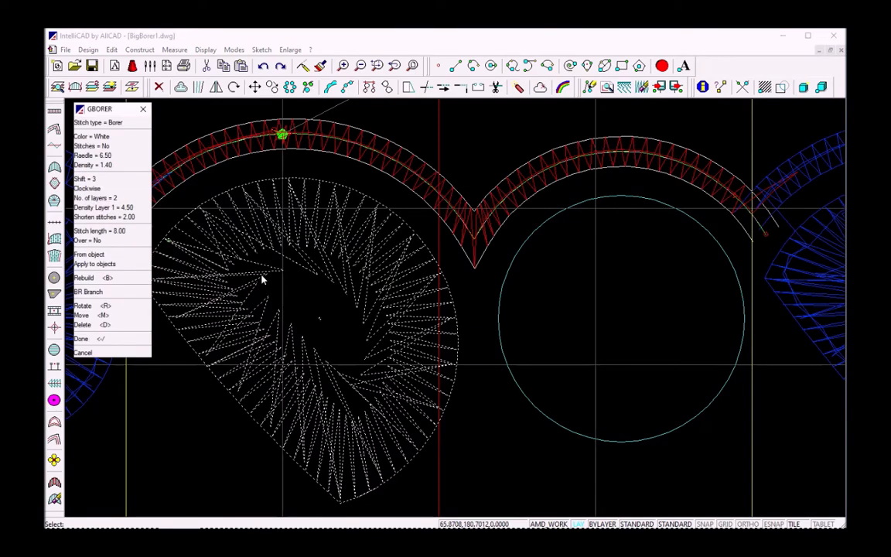
pyautogui.click(127, 232)
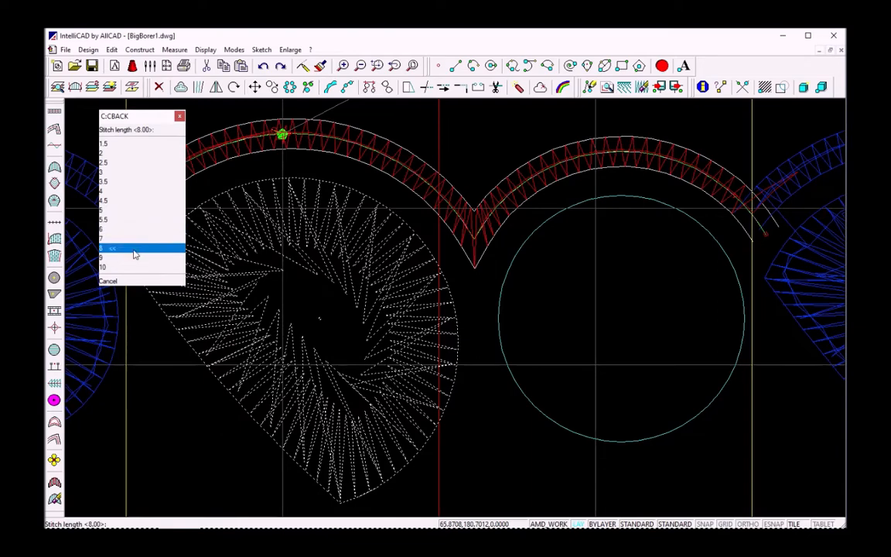
pyautogui.click(127, 262)
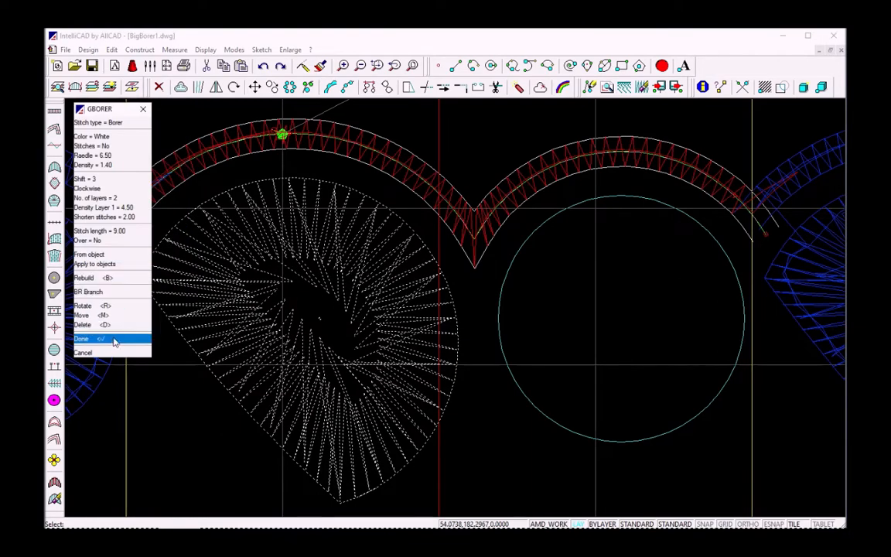
pyautogui.click(107, 308)
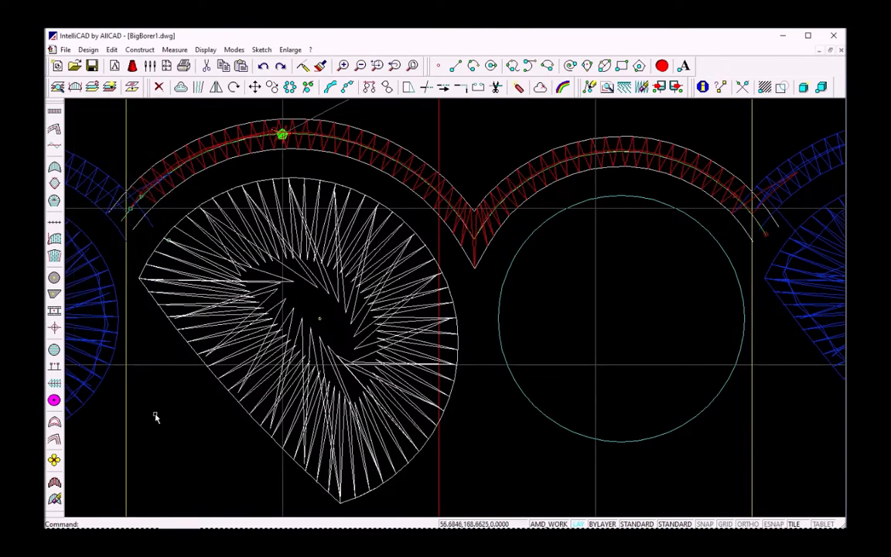
# Start a borer hole for the circle with 2 layers, a density of 1.4 and a layer 1 density of 4.5
pyautogui.click(54, 278)
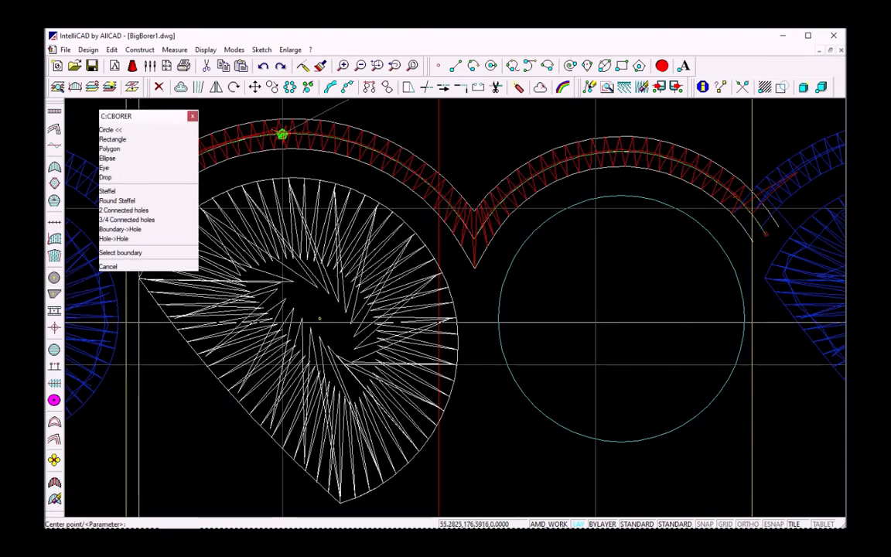
pyautogui.press('Return')
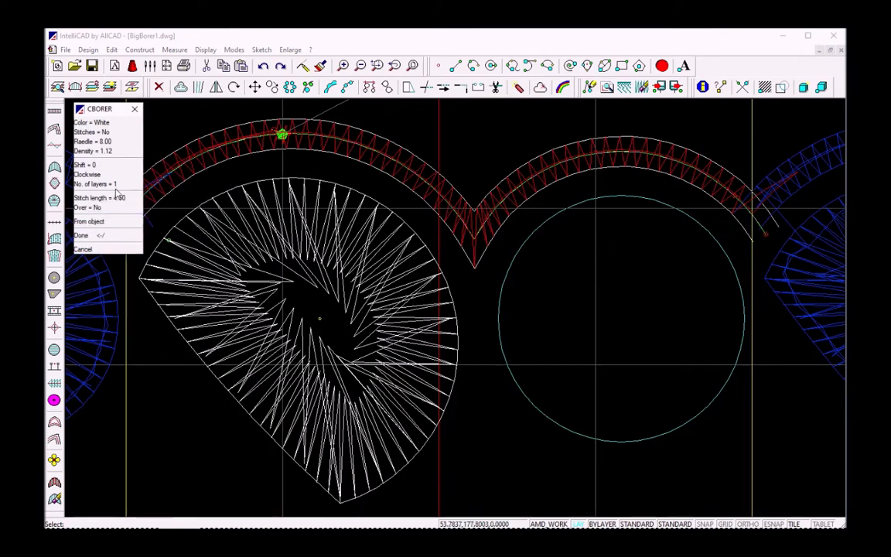
pyautogui.click(111, 186)
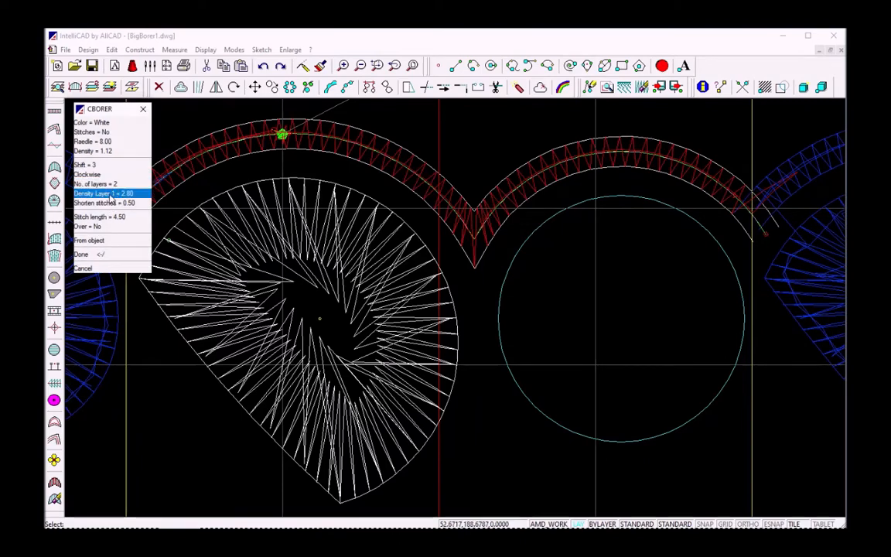
pyautogui.click(95, 151)
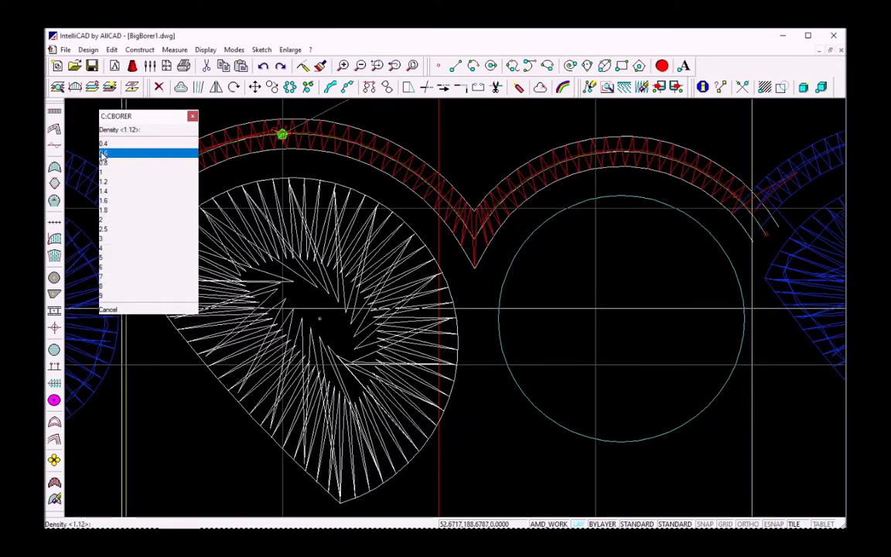
pyautogui.click(118, 192)
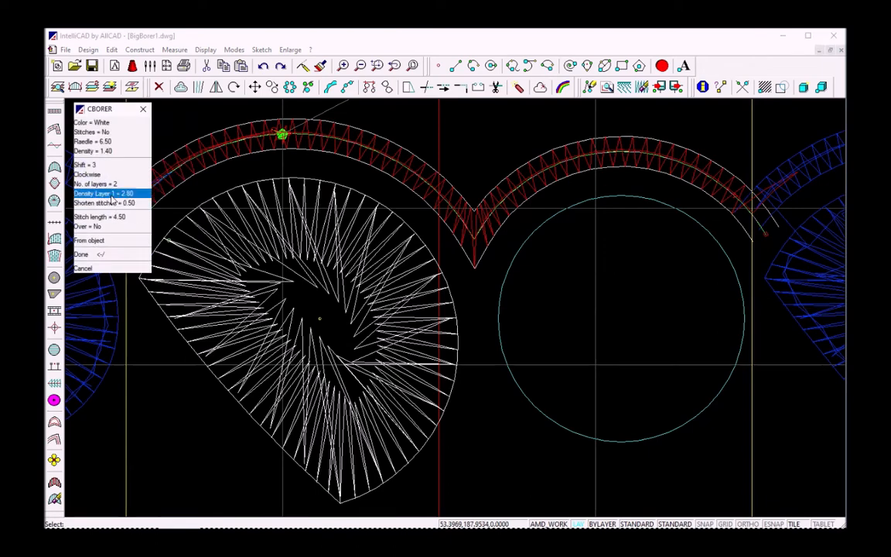
pyautogui.click(111, 198)
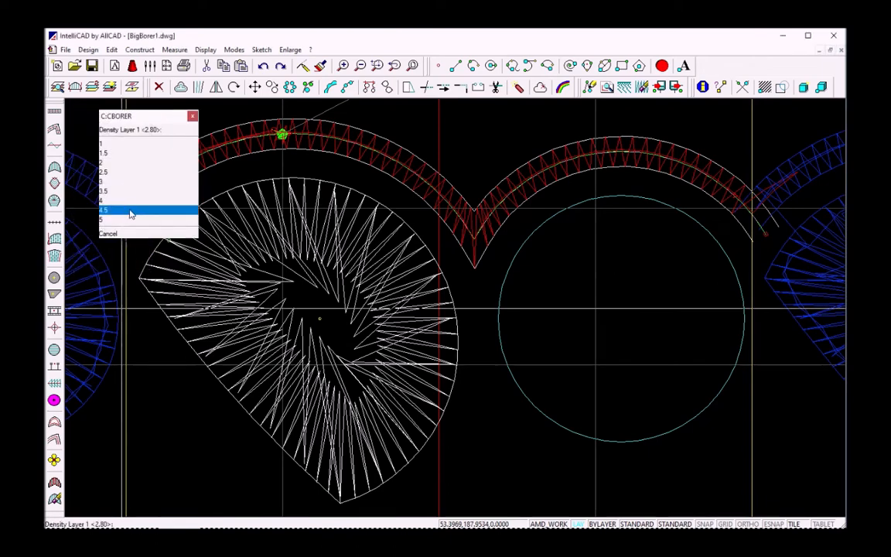
pyautogui.click(130, 212)
# Set the new hole's shortened stitches to 2 and its stitch length to 9, and accept the parameters
pyautogui.click(125, 205)
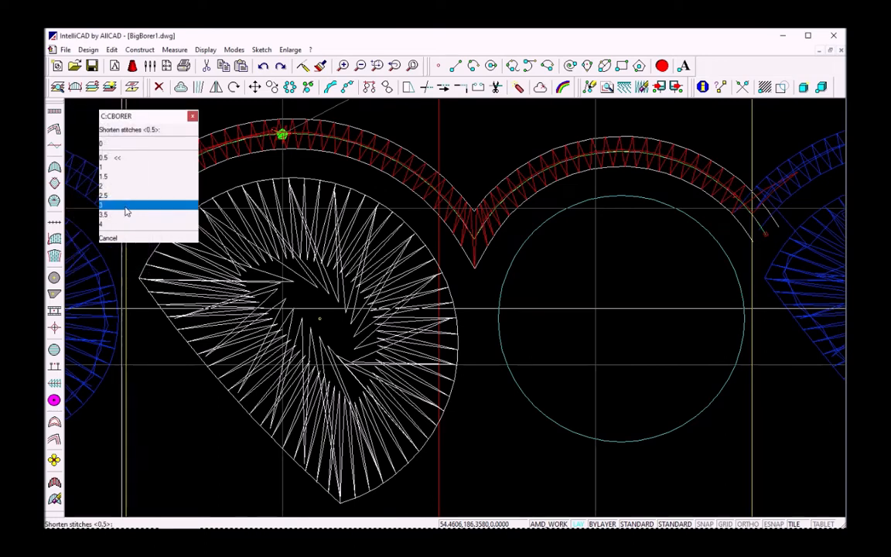
pyautogui.click(124, 192)
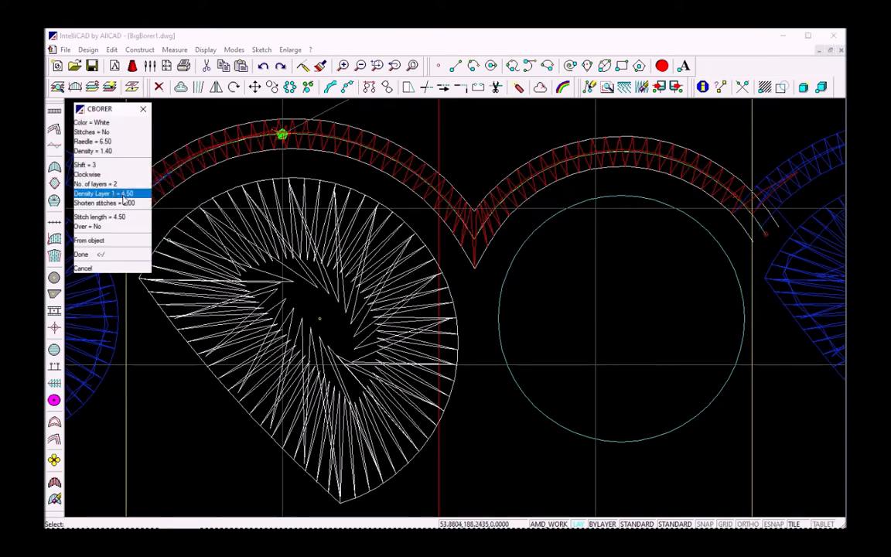
pyautogui.click(120, 217)
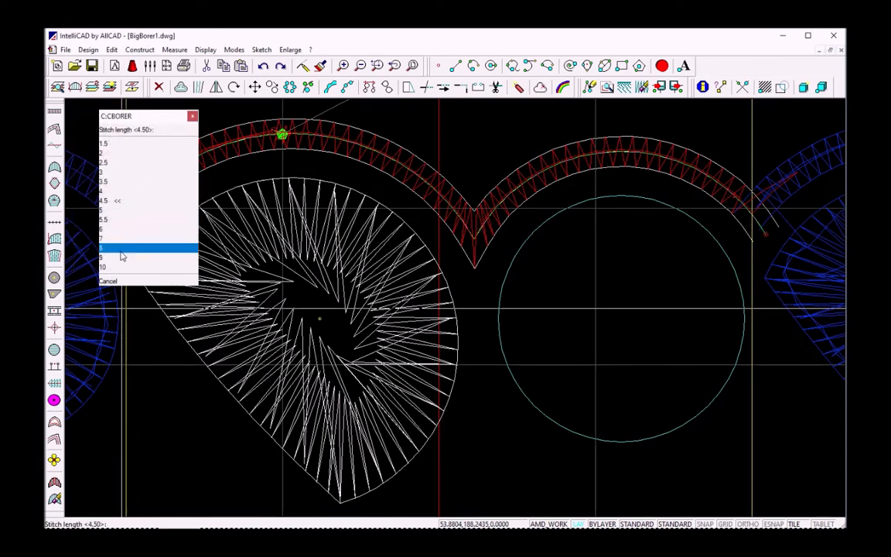
pyautogui.click(120, 258)
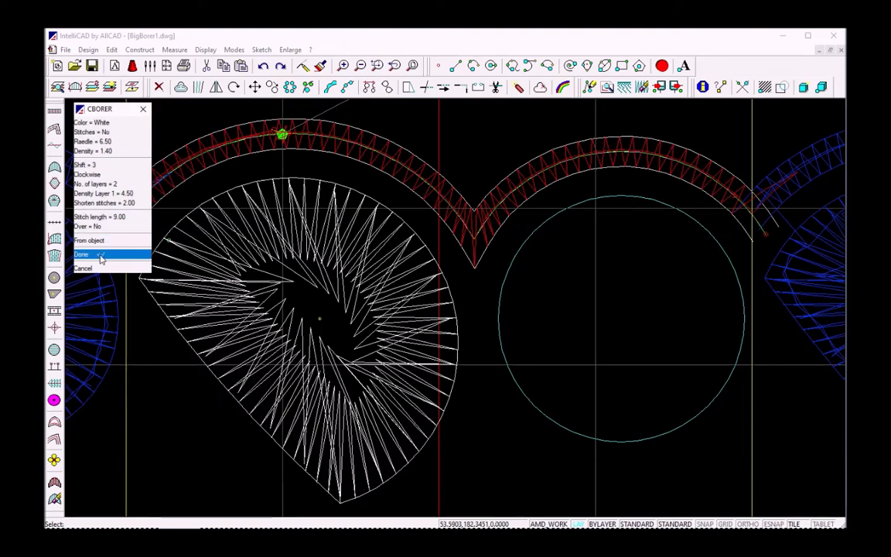
pyautogui.click(103, 255)
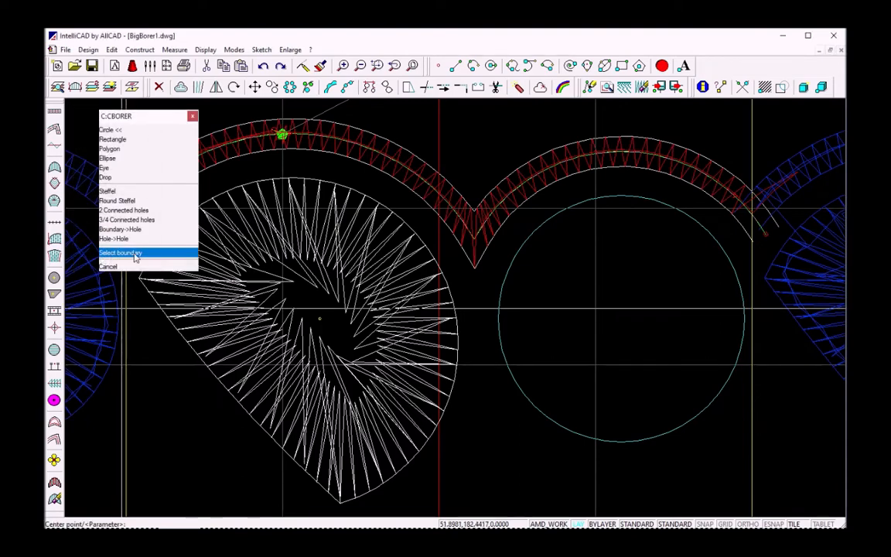
# Fill the cyan circle with the borer stitches, using its existing outline as the selected boundary
pyautogui.click(135, 255)
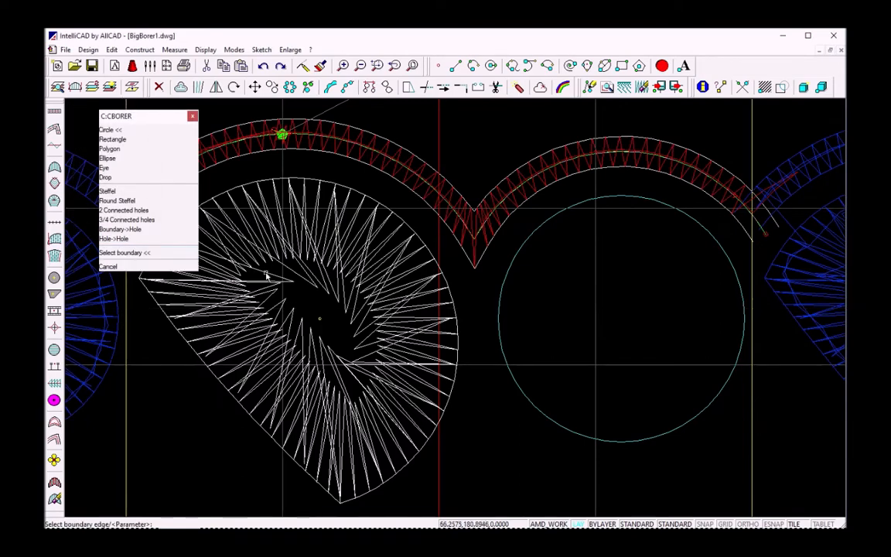
pyautogui.click(497, 321)
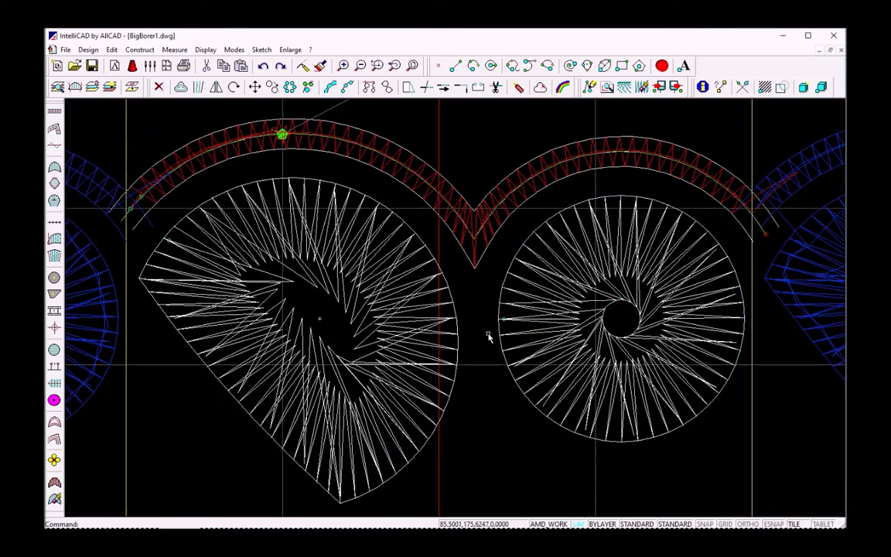
pyautogui.press('Return')
pyautogui.press('Escape')
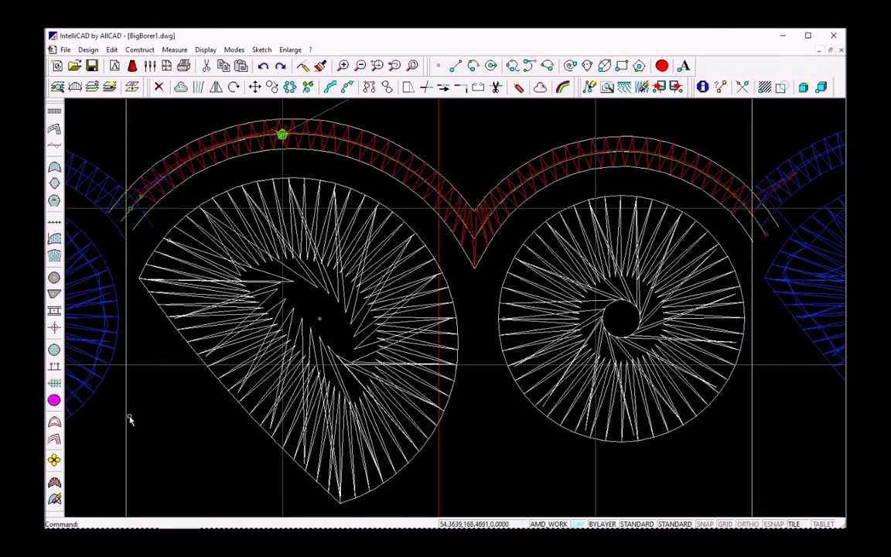
# Start an underlay with an offset of 1.5 and a stitch length of 3
pyautogui.click(54, 423)
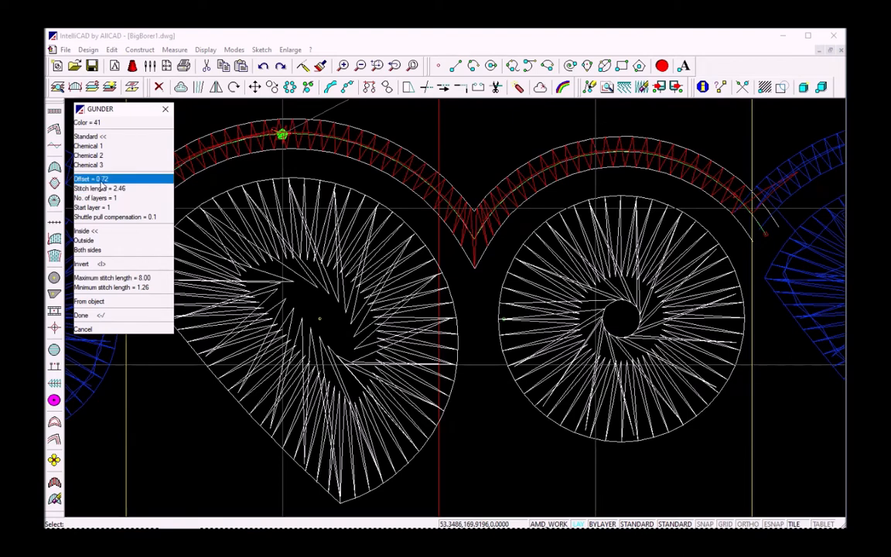
pyautogui.click(101, 183)
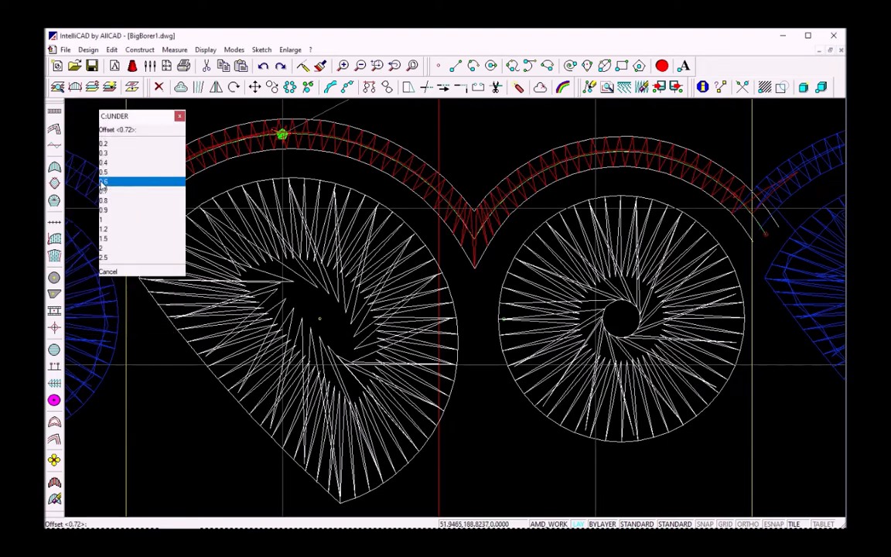
pyautogui.click(113, 242)
pyautogui.click(117, 191)
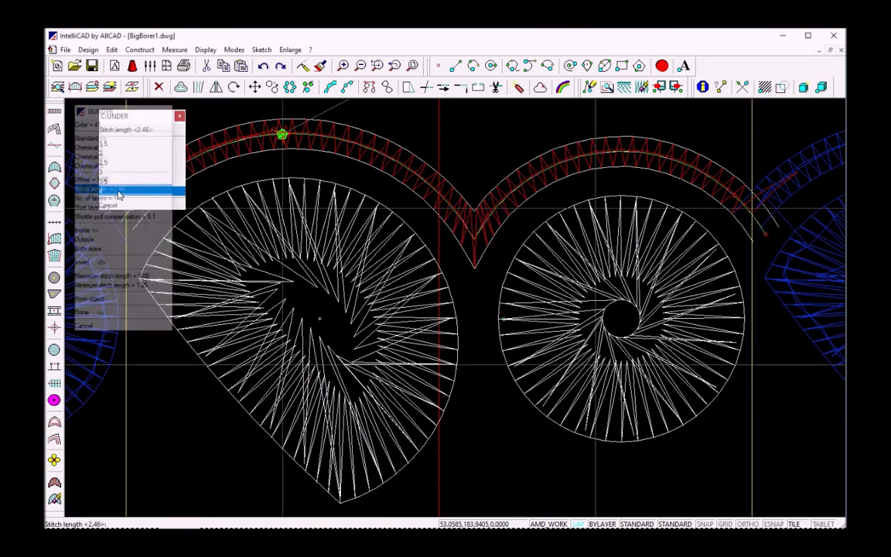
pyautogui.click(120, 179)
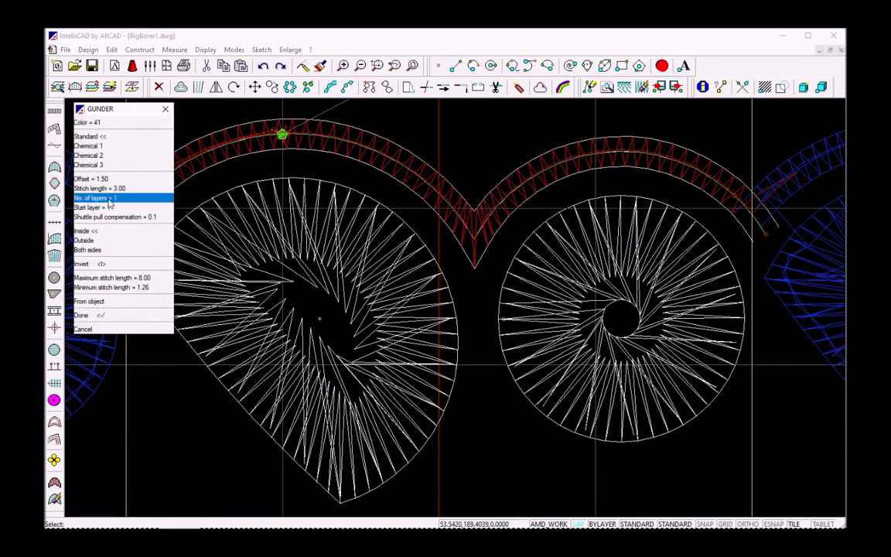
# Set the underlay to 2 layers with a shuttle pull compensation of 0.3, and accept the parameters
pyautogui.click(110, 199)
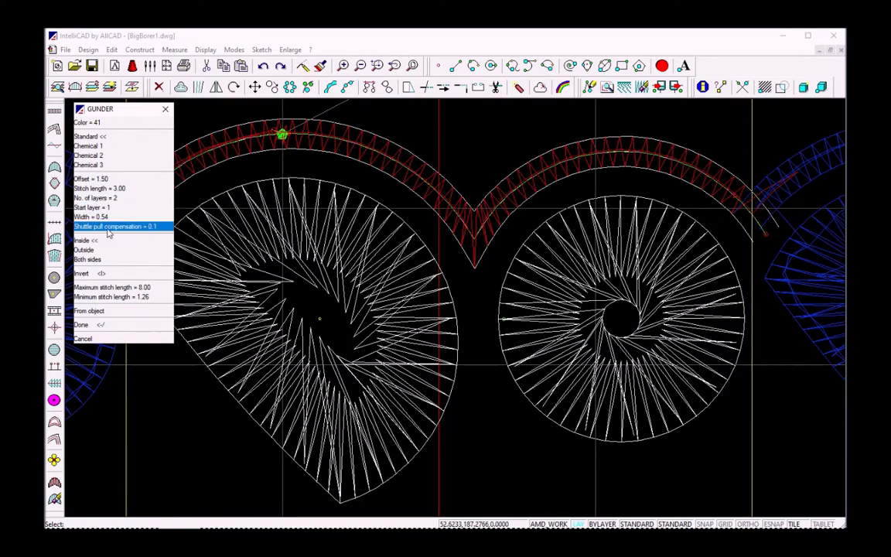
pyautogui.click(109, 227)
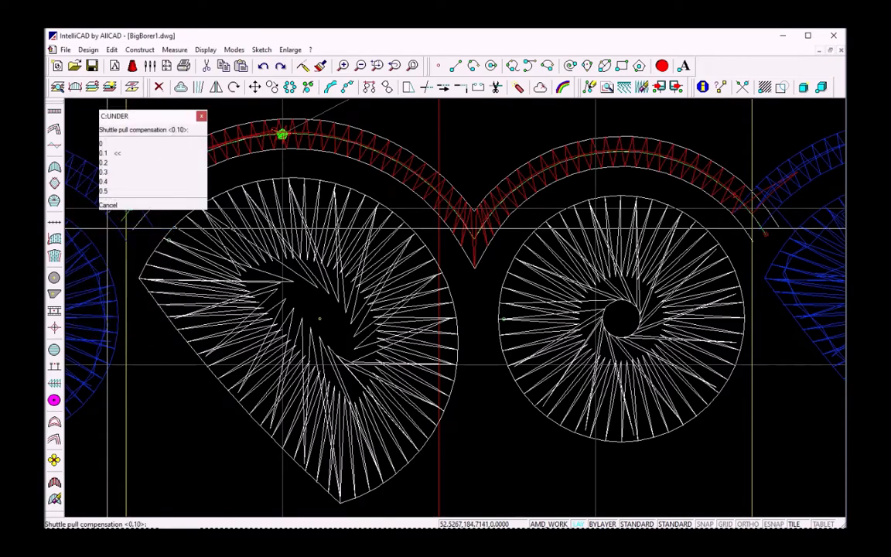
pyautogui.click(117, 178)
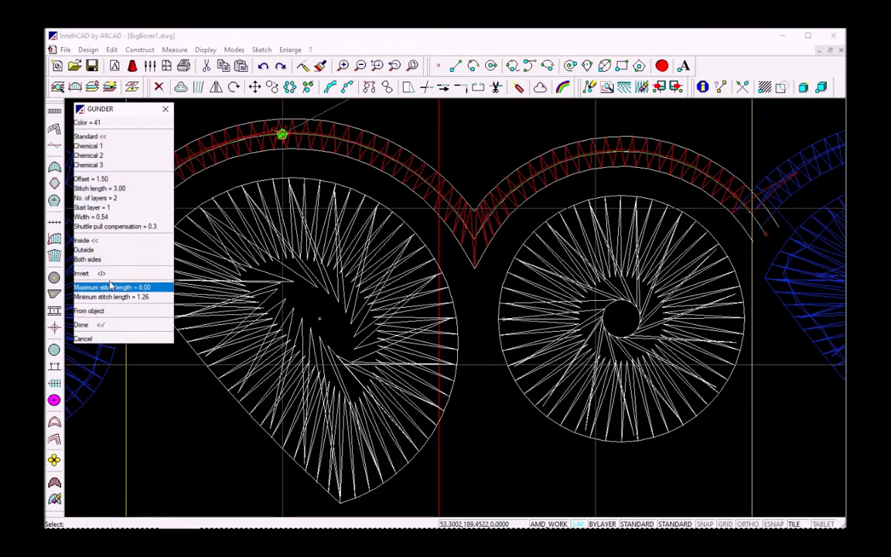
pyautogui.click(103, 325)
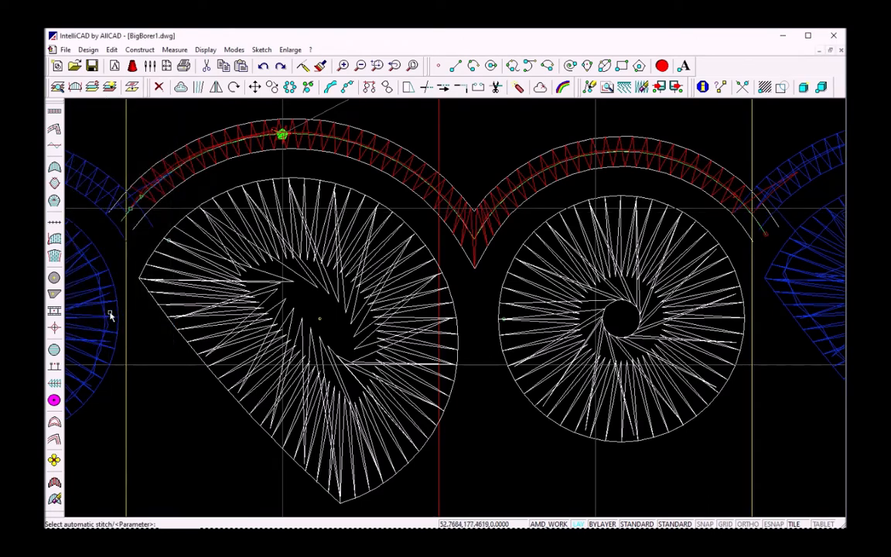
# Apply the underlay to the borer stitches of the pointed shape and of the circle
pyautogui.click(177, 296)
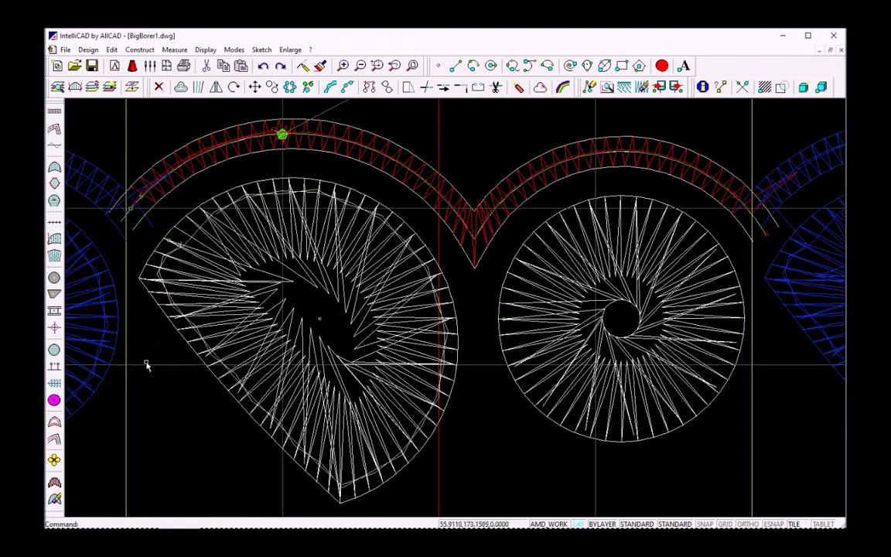
pyautogui.press('Return')
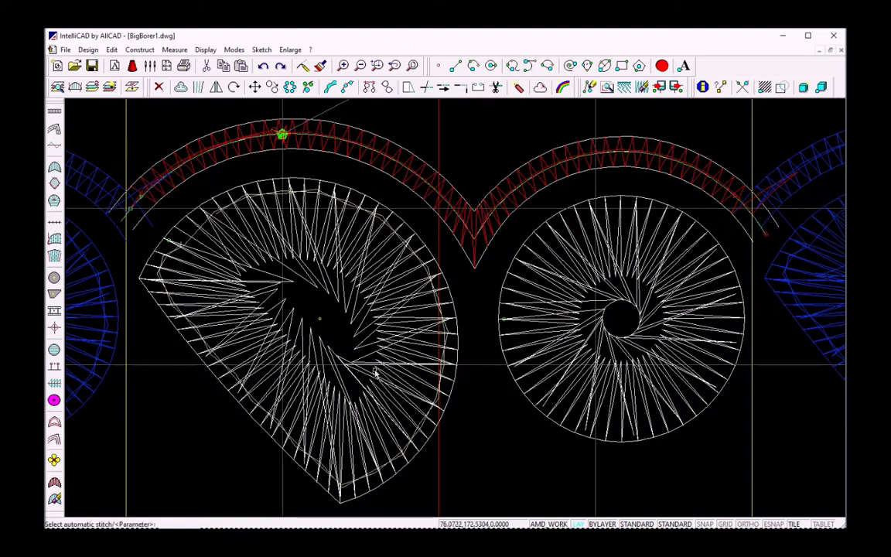
pyautogui.click(518, 323)
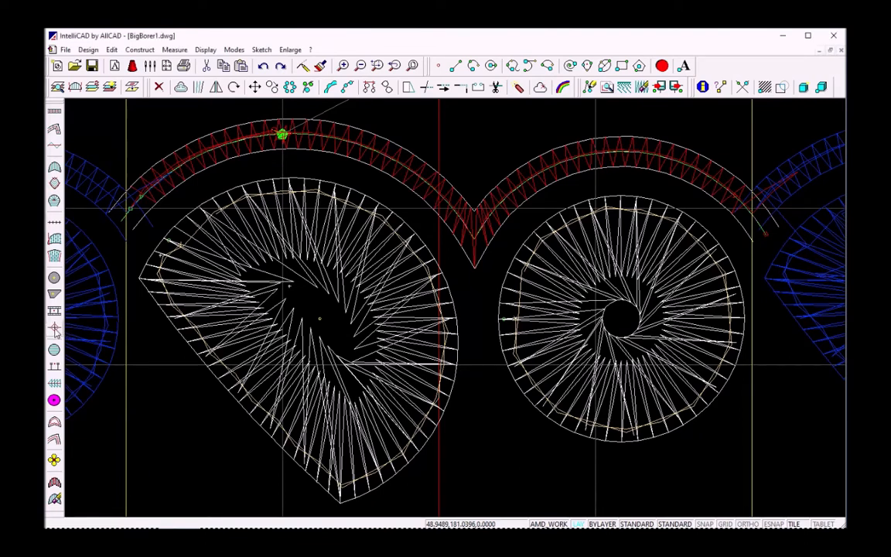
# Start the borer puncture stitches with an InOut stitch length of 1 and an OutIn stitch length of 12
pyautogui.click(55, 329)
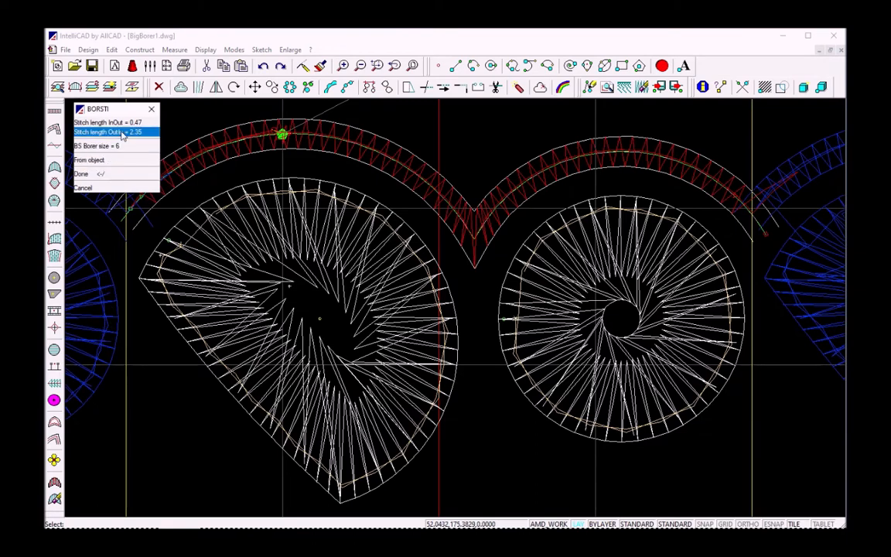
pyautogui.click(121, 124)
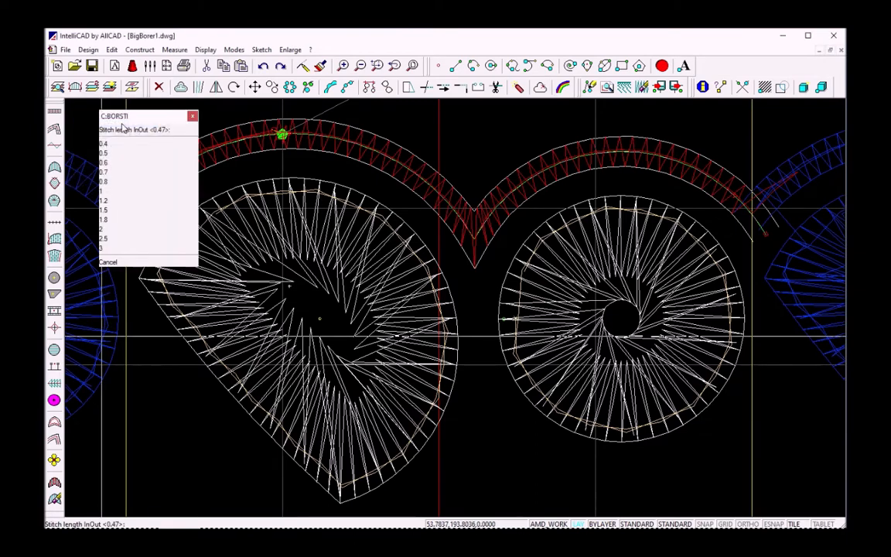
pyautogui.click(122, 198)
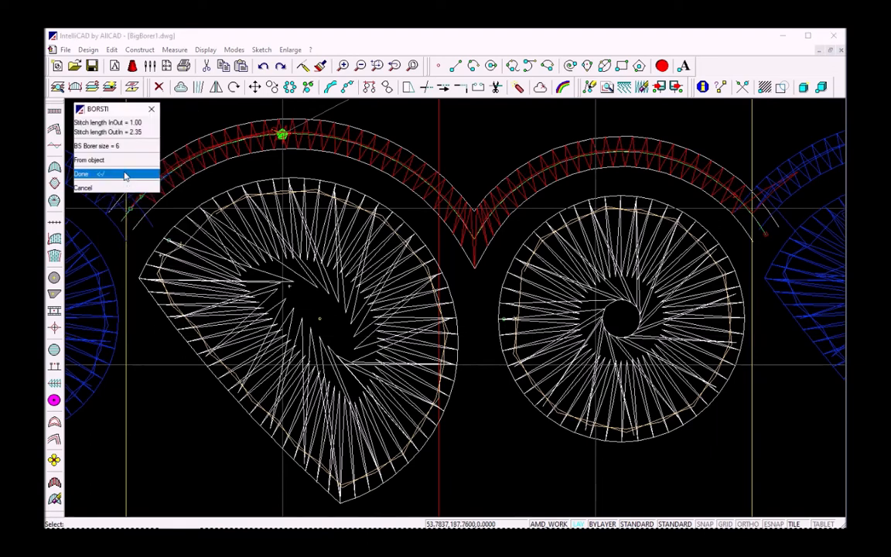
pyautogui.click(119, 138)
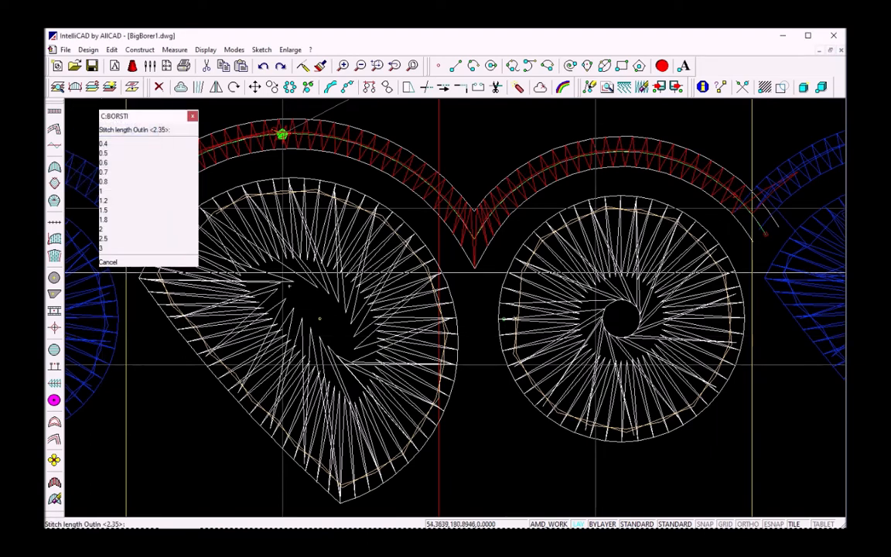
pyautogui.write('12')
pyautogui.press('Return')
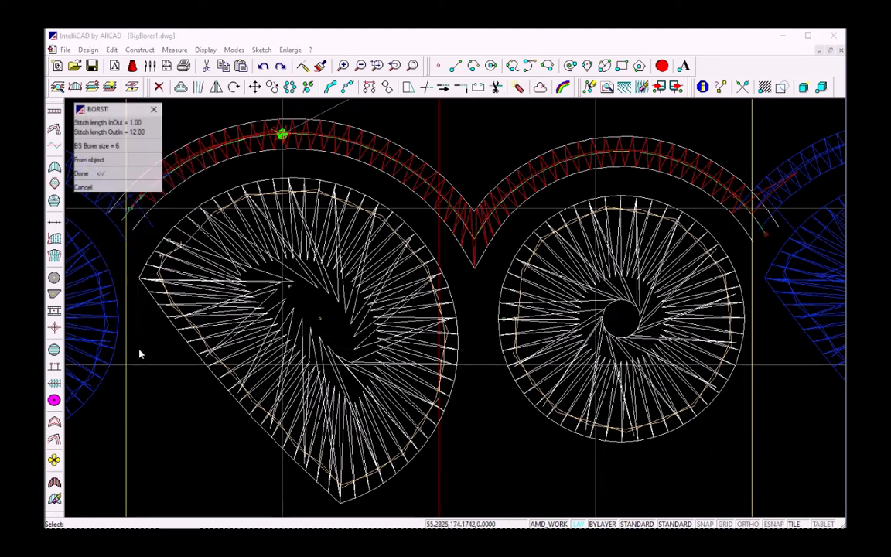
# Set the BS Borer size to 12 and accept the puncture stitch parameters
pyautogui.click(118, 147)
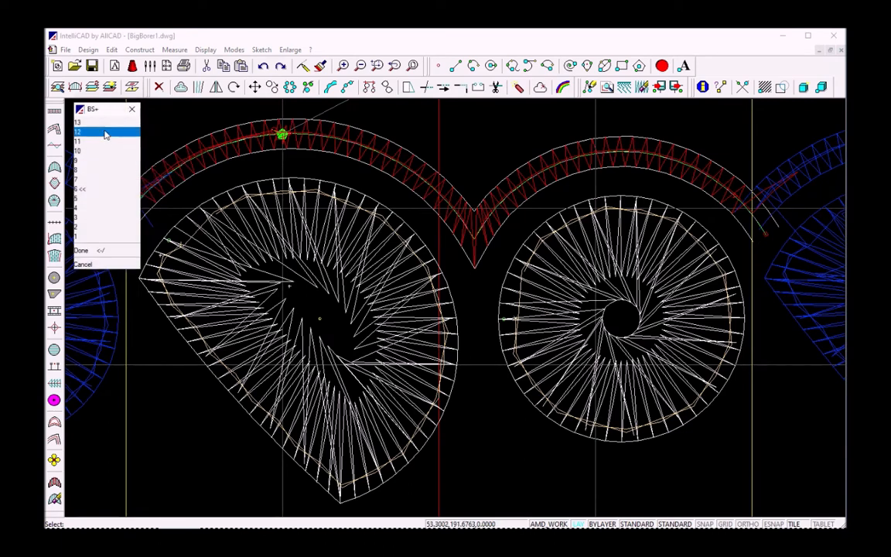
pyautogui.click(100, 220)
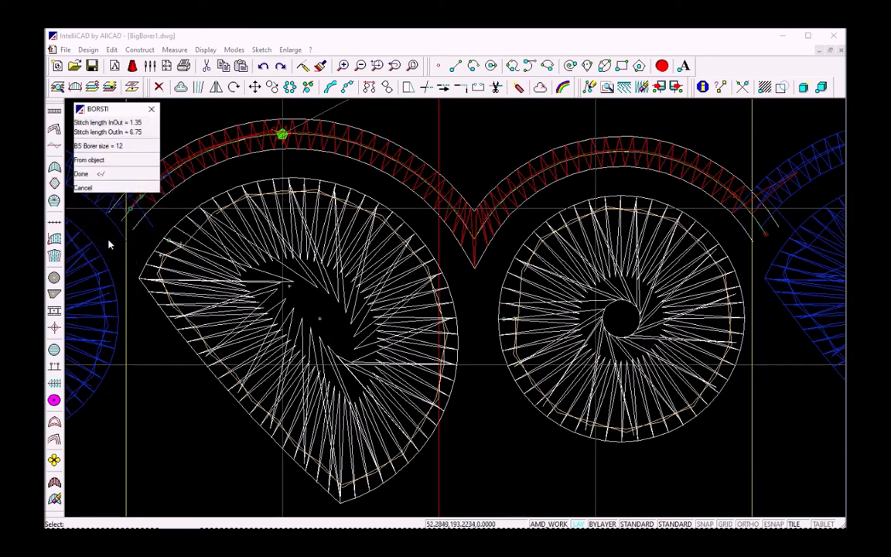
pyautogui.click(90, 174)
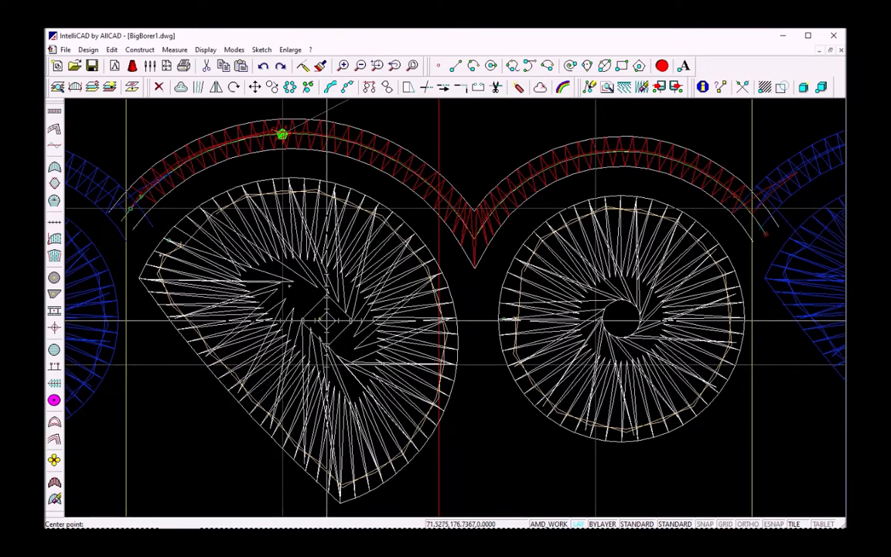
# Build a cross of borer puncture stitches centred in the pointed shape, with arms running diagonally in four directions
pyautogui.click(320, 317)
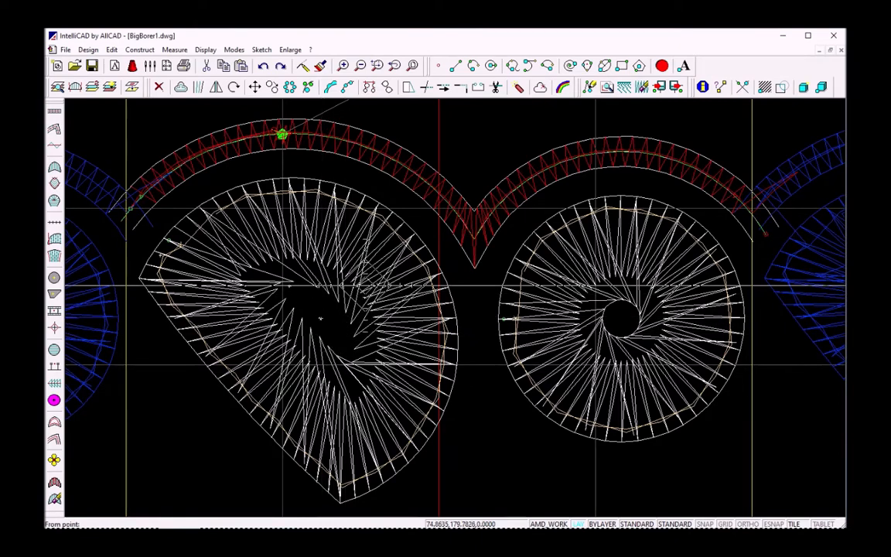
pyautogui.click(372, 235)
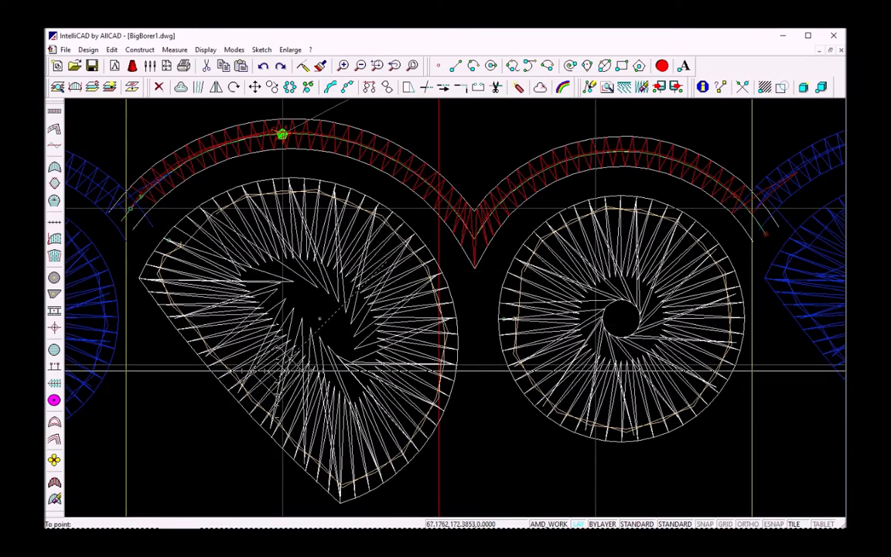
pyautogui.click(270, 376)
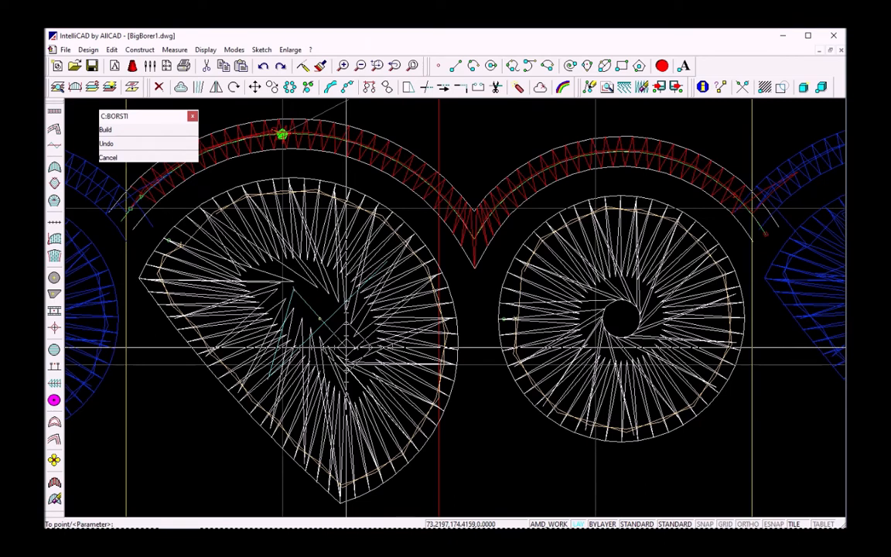
pyautogui.click(369, 378)
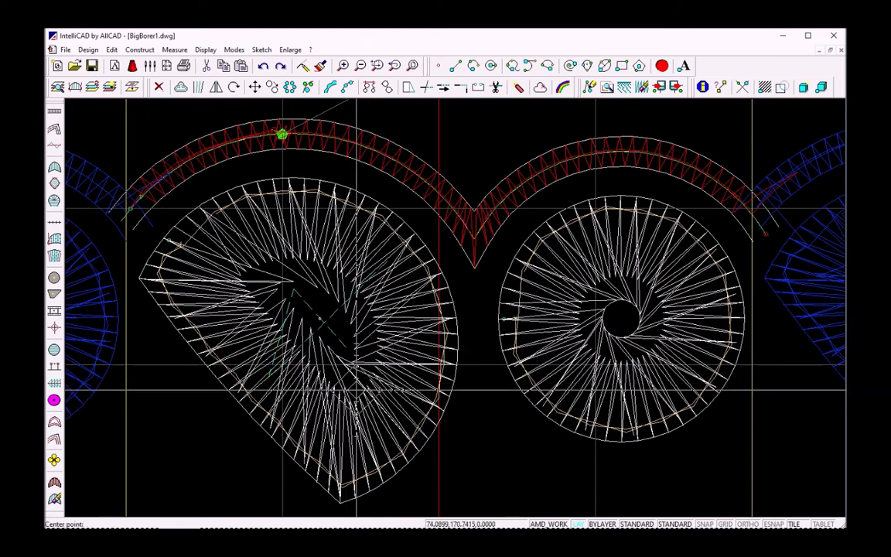
pyautogui.click(324, 364)
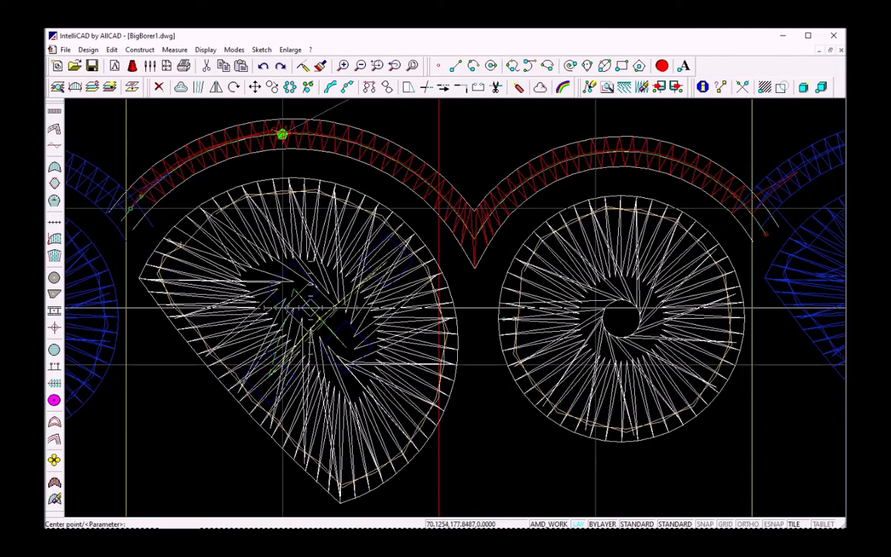
# Build a second set of borer puncture stitches centred on the upper-left end of the cross, reaching toward the surrounding outline
pyautogui.click(293, 289)
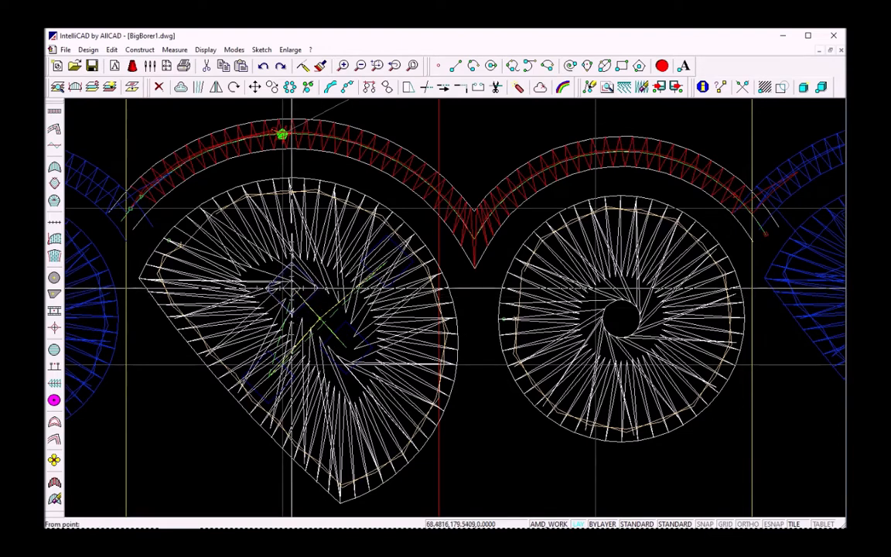
pyautogui.click(234, 233)
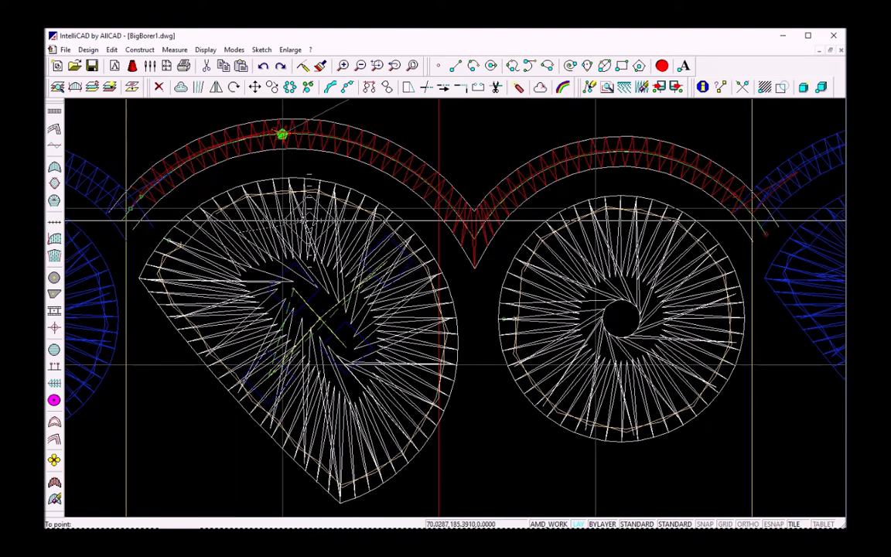
pyautogui.click(310, 220)
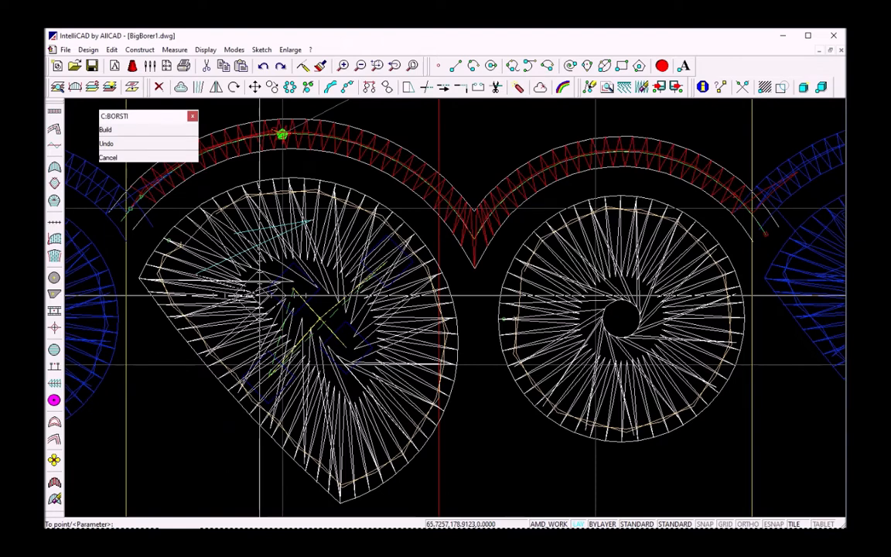
pyautogui.rightClick(259, 295)
pyautogui.click(284, 292)
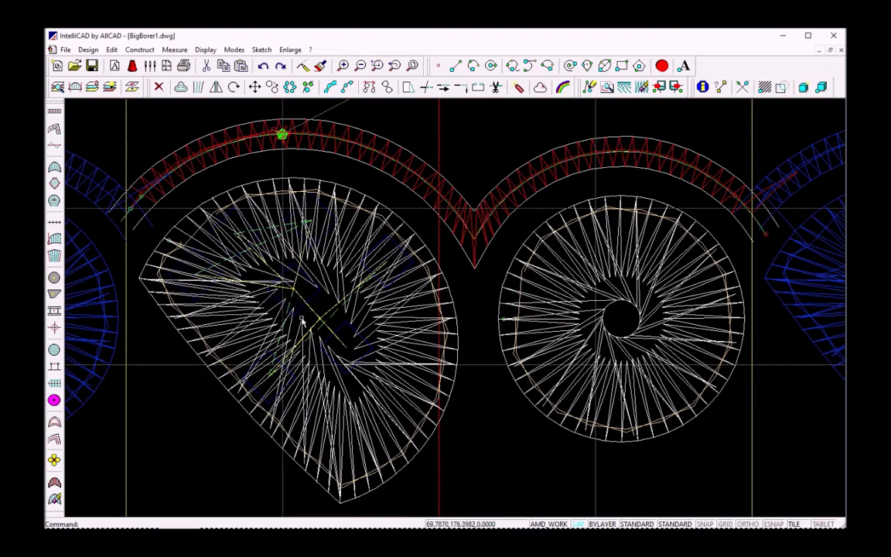
# Build a third set of borer puncture stitches from the lower-right end of the cross toward the right side and lower tip
pyautogui.rightClick(348, 354)
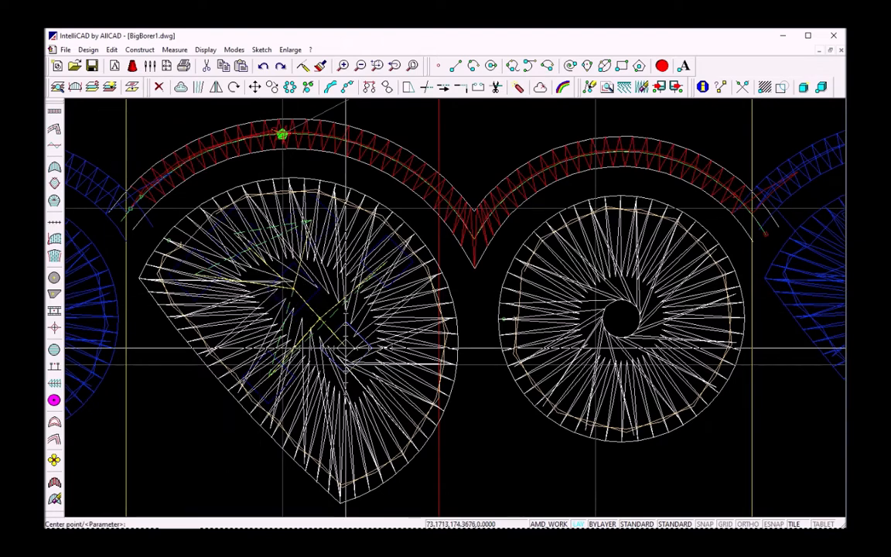
pyautogui.click(346, 348)
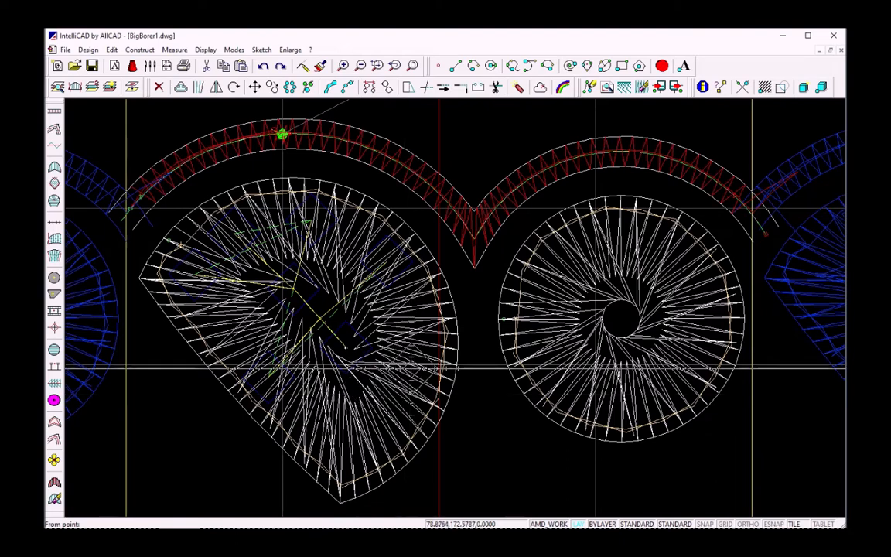
pyautogui.click(371, 367)
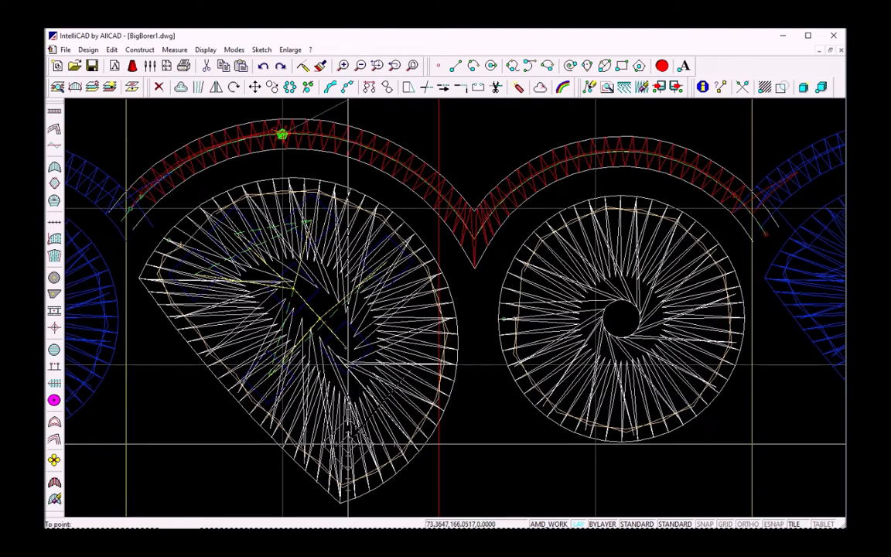
pyautogui.click(348, 408)
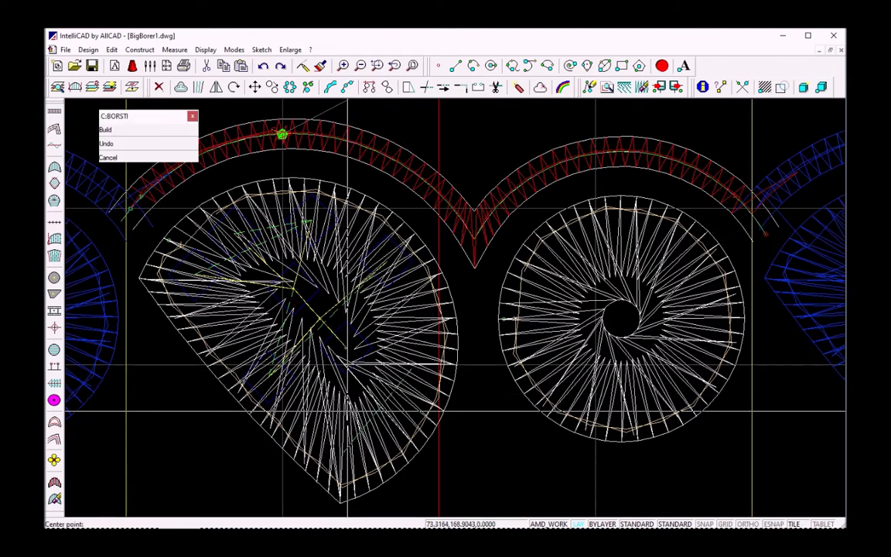
pyautogui.click(348, 413)
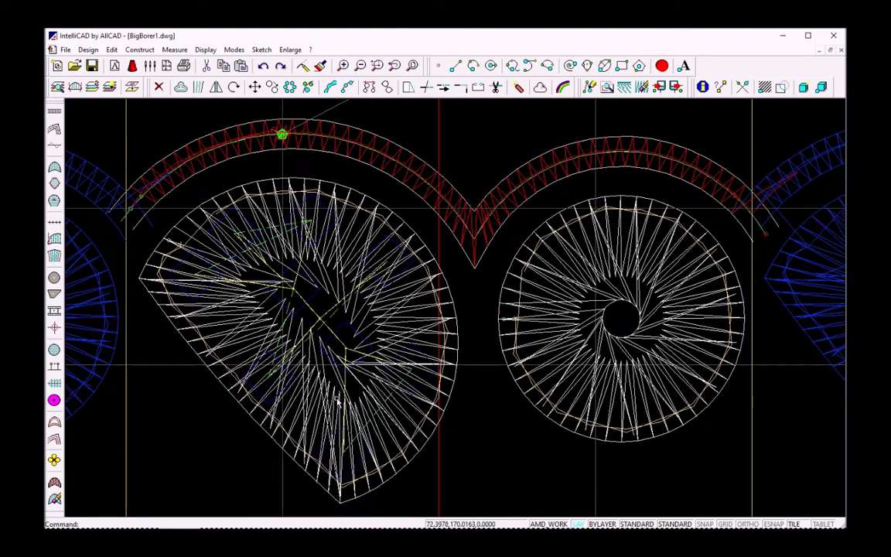
# Select the three borer puncture stitch sets in the pointed shape to check them, and clear the selection
pyautogui.click(301, 298)
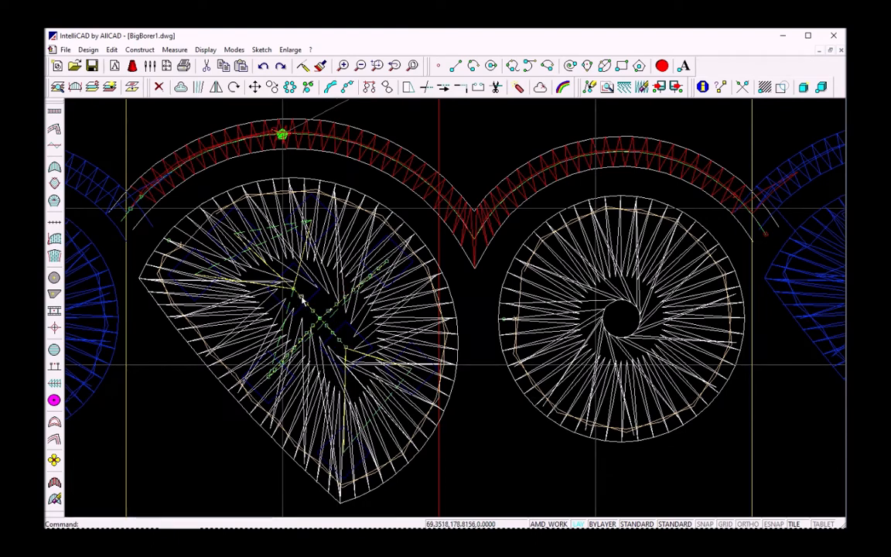
pyautogui.click(271, 269)
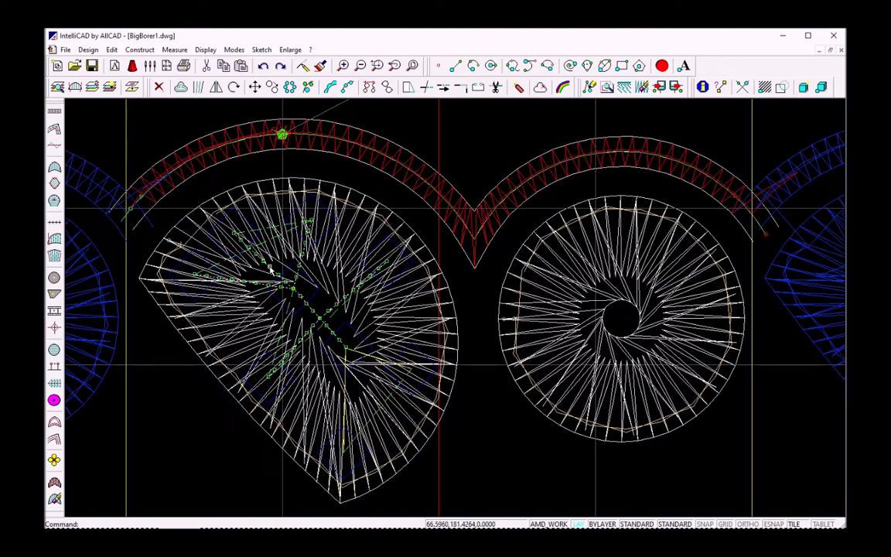
pyautogui.click(356, 361)
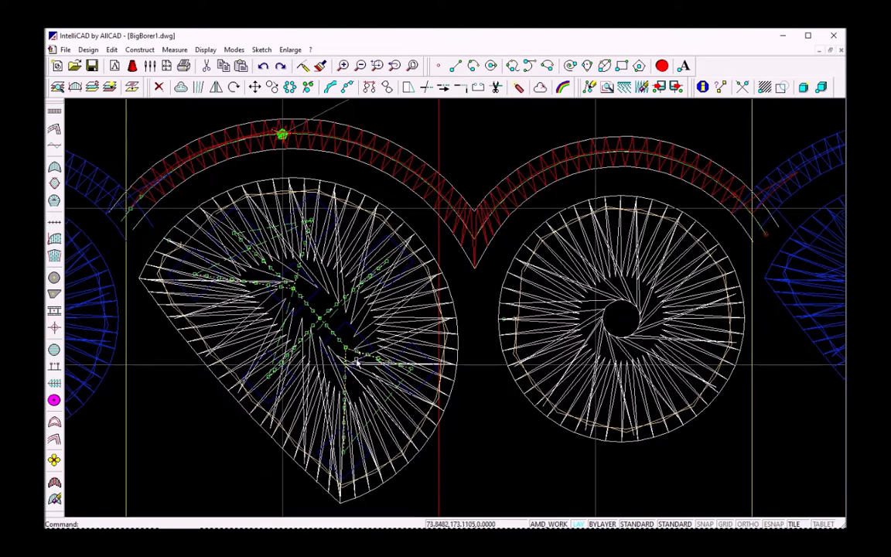
pyautogui.press('Escape')
# Build a star of borer puncture stitches from the circle's centre, with arms reaching out in all directions
pyautogui.rightClick(478, 333)
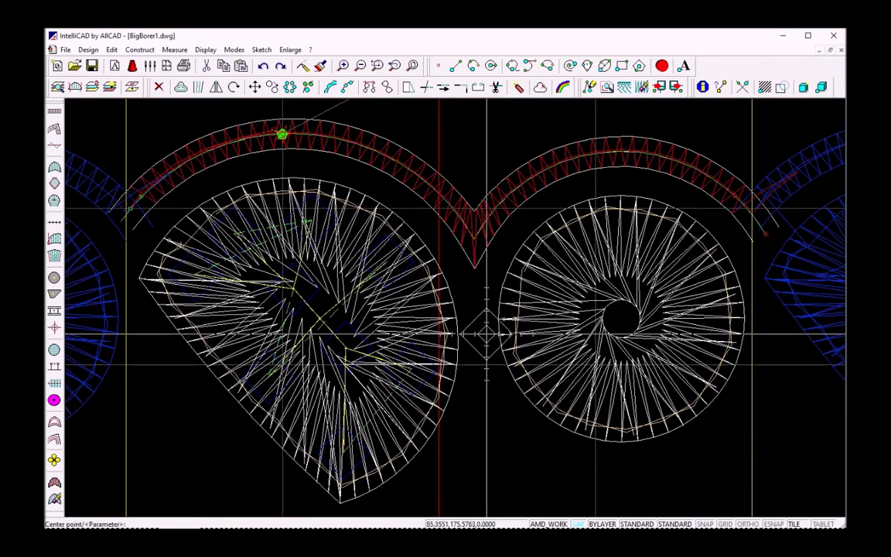
pyautogui.click(626, 316)
pyautogui.click(618, 311)
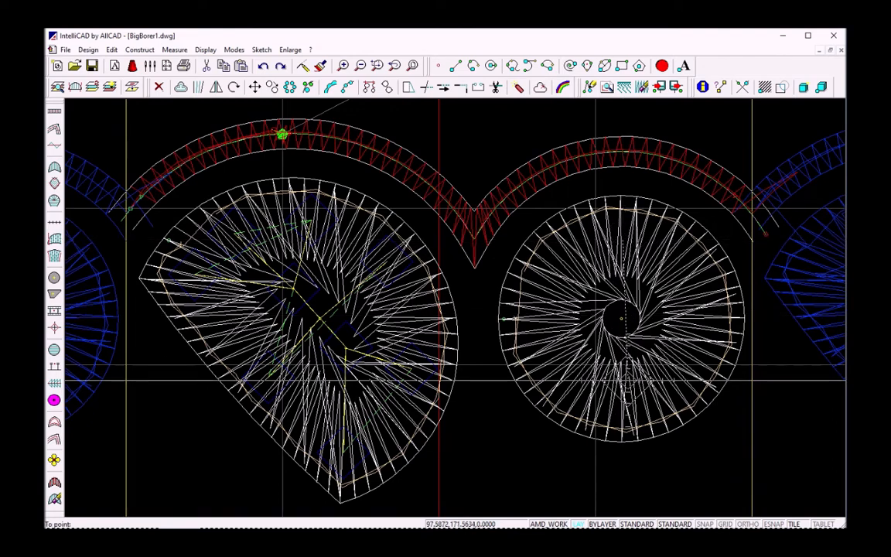
pyautogui.click(624, 398)
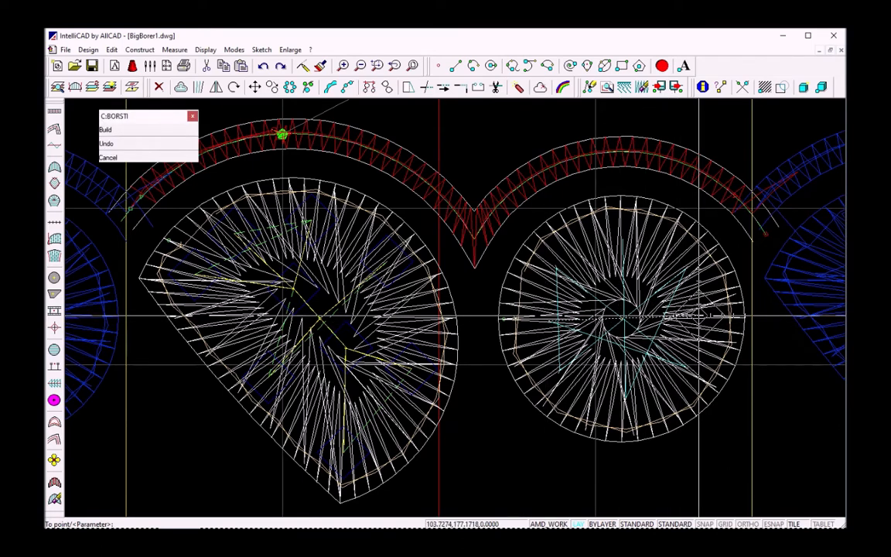
pyautogui.rightClick(682, 338)
pyautogui.click(622, 317)
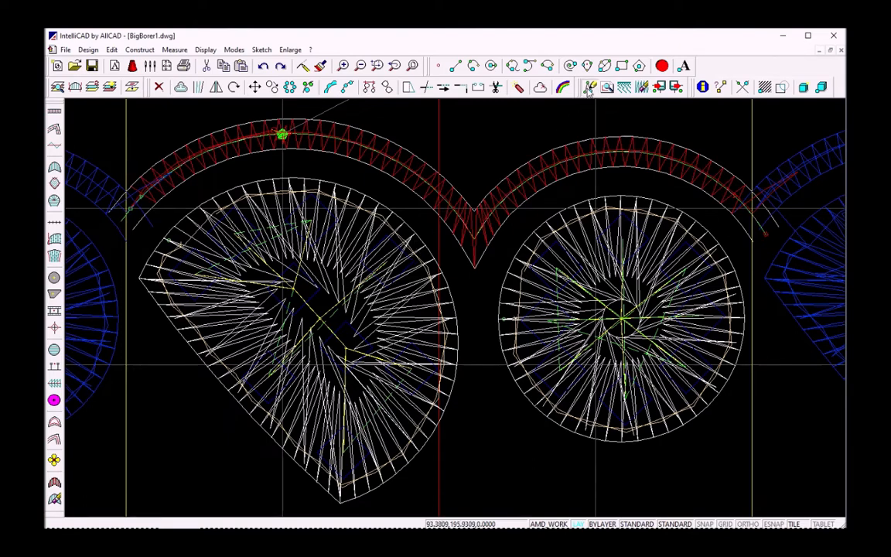
# Continue punching from the end of the stitched arc and punch the pointed shape's underlay by connecting to its guide line
pyautogui.click(588, 87)
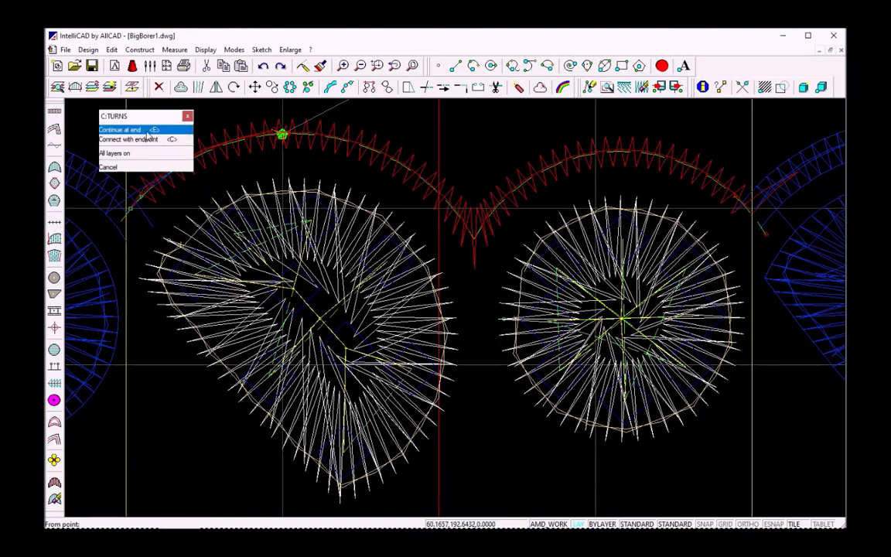
pyautogui.click(127, 129)
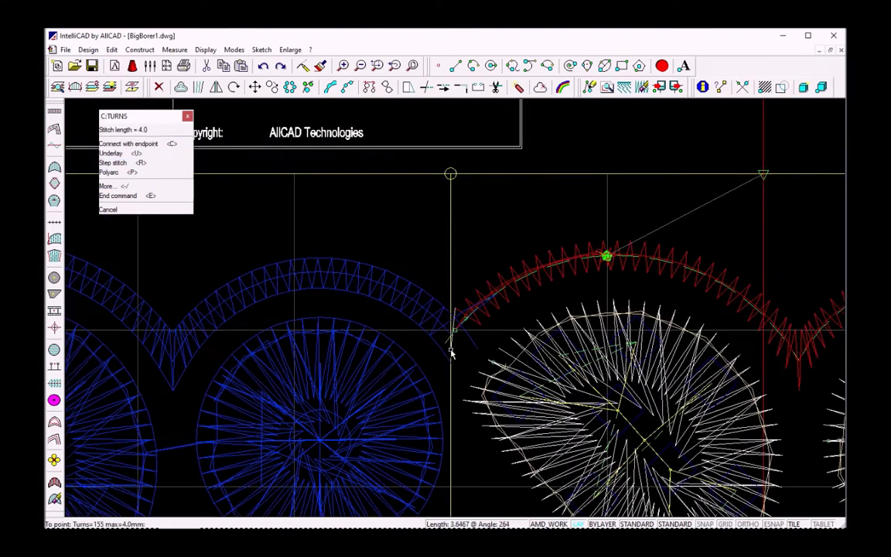
pyautogui.rightClick(500, 377)
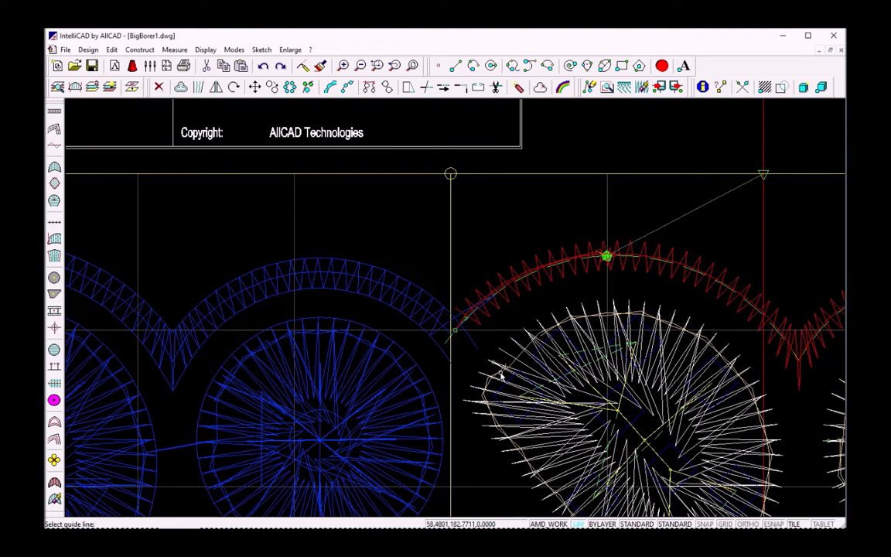
pyautogui.click(500, 377)
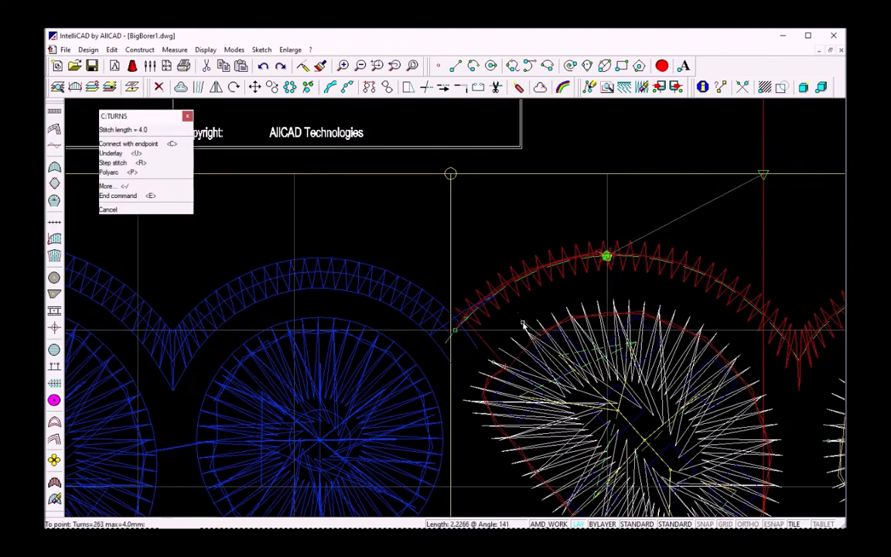
# Turn the Borer on at the pointed shape's upper-left edge and punch the puncture stitch sets inside the shape
pyautogui.click(470, 258)
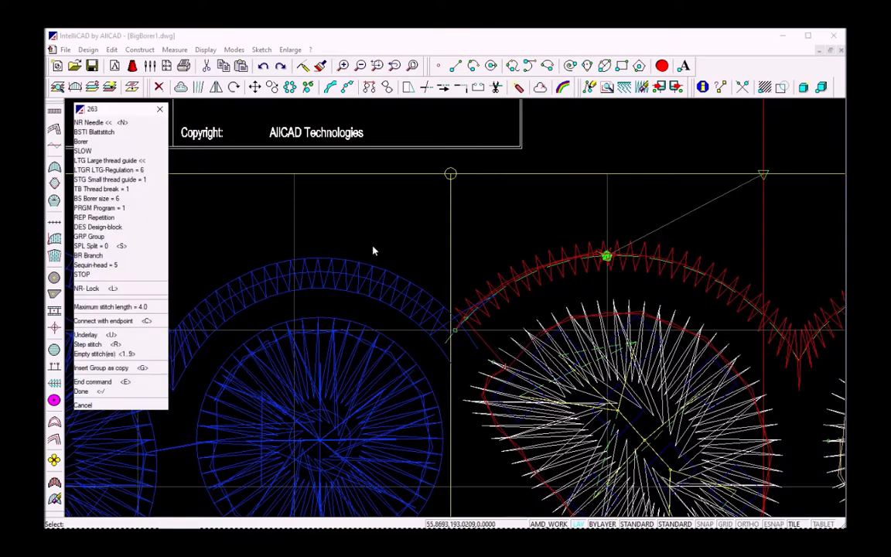
pyautogui.click(123, 142)
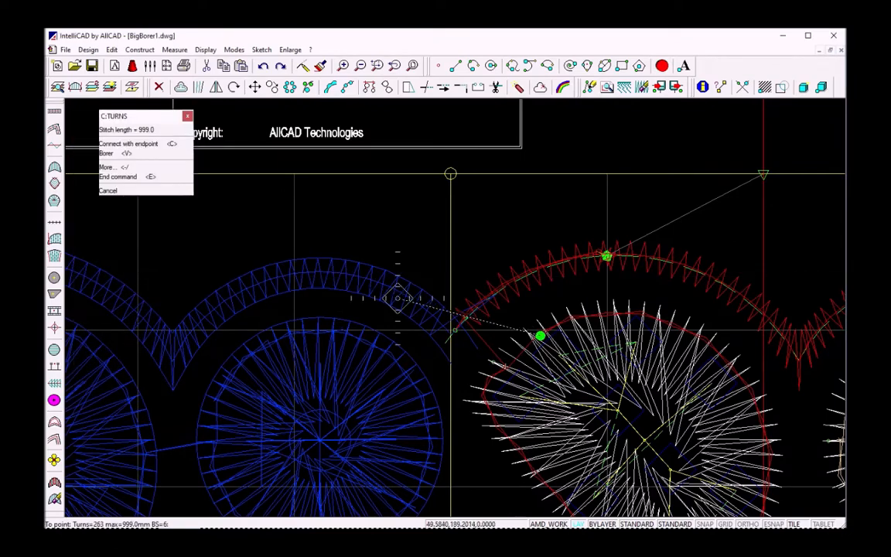
pyautogui.click(590, 384)
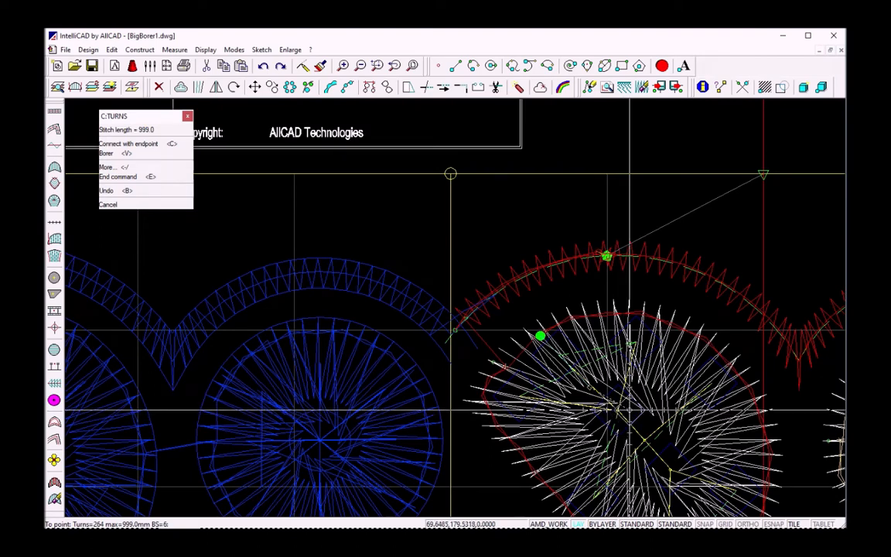
pyautogui.press('c')
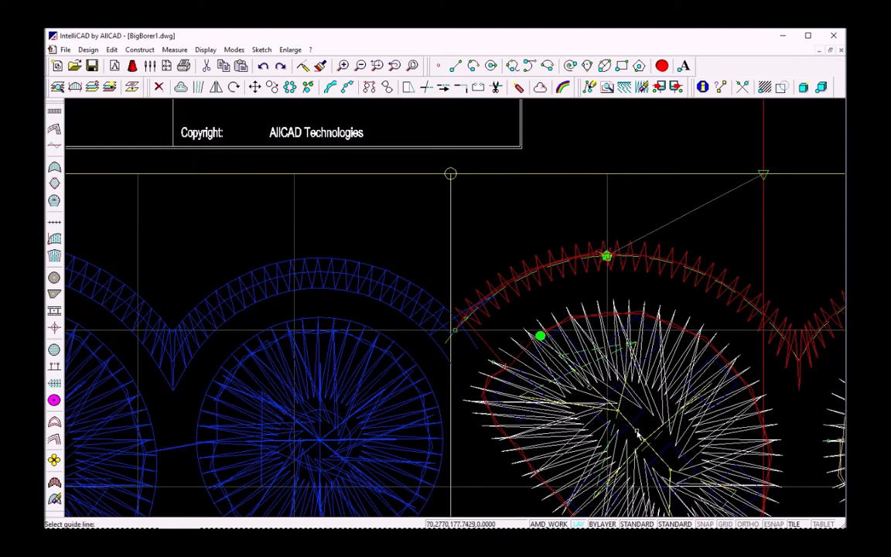
pyautogui.click(638, 430)
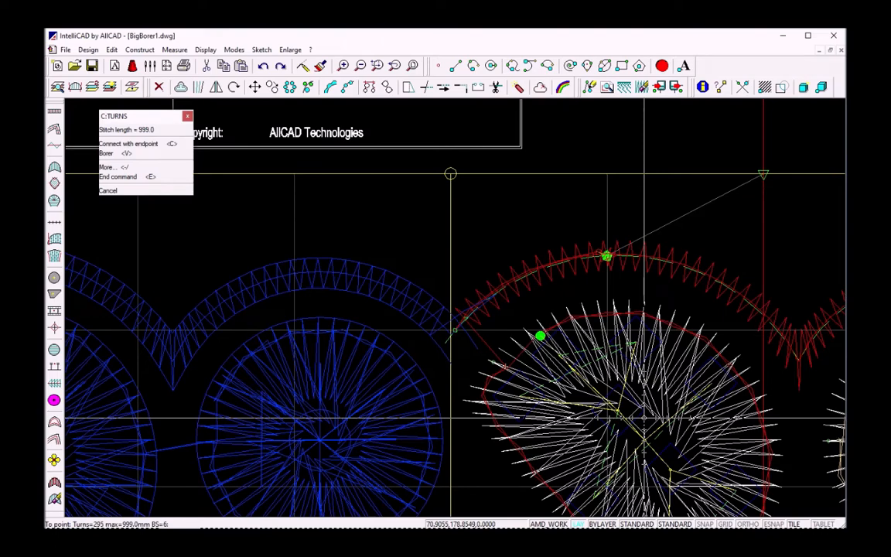
pyautogui.press('c')
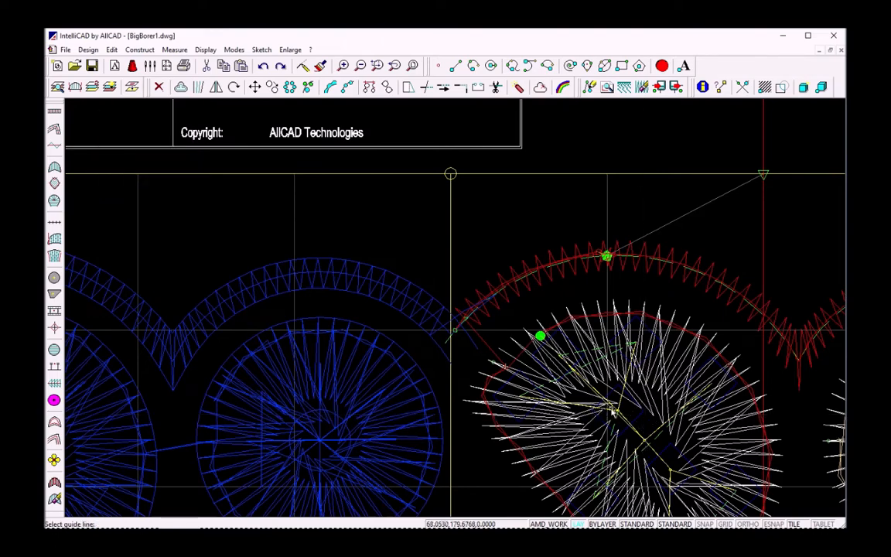
pyautogui.click(611, 412)
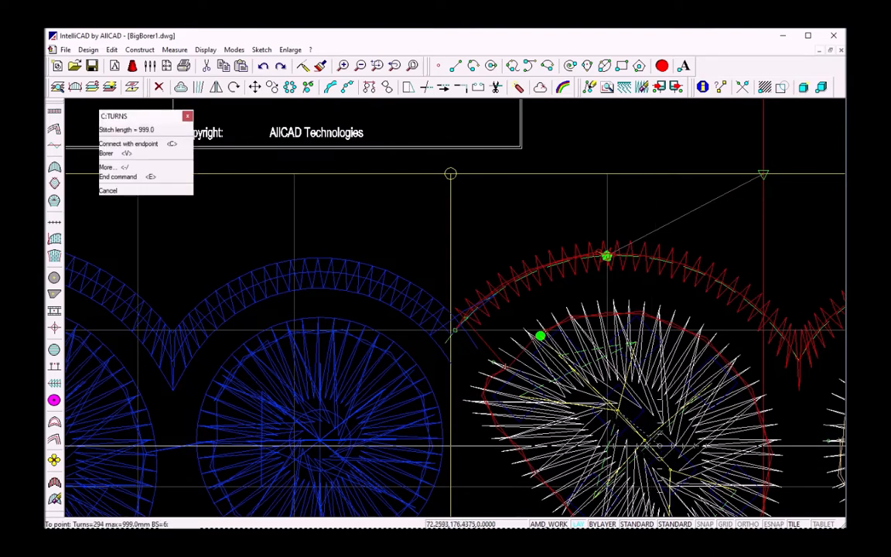
pyautogui.press('c')
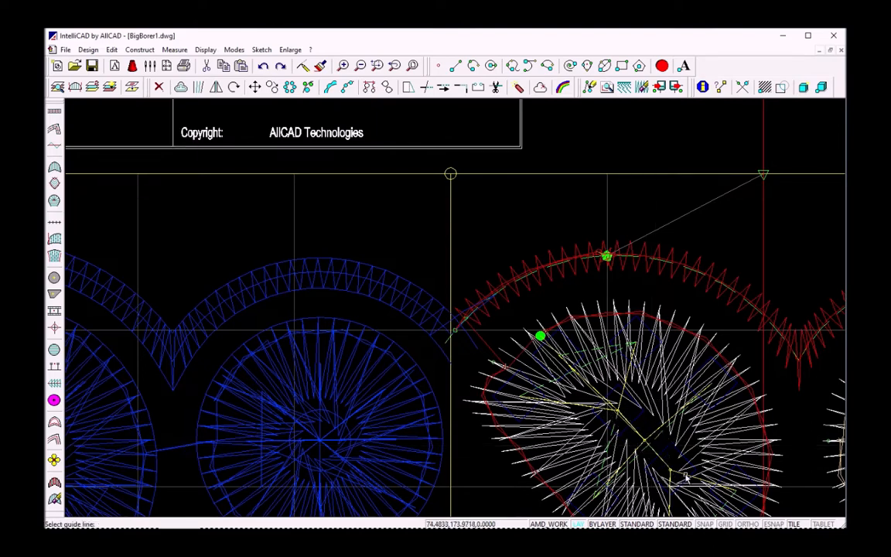
pyautogui.click(618, 409)
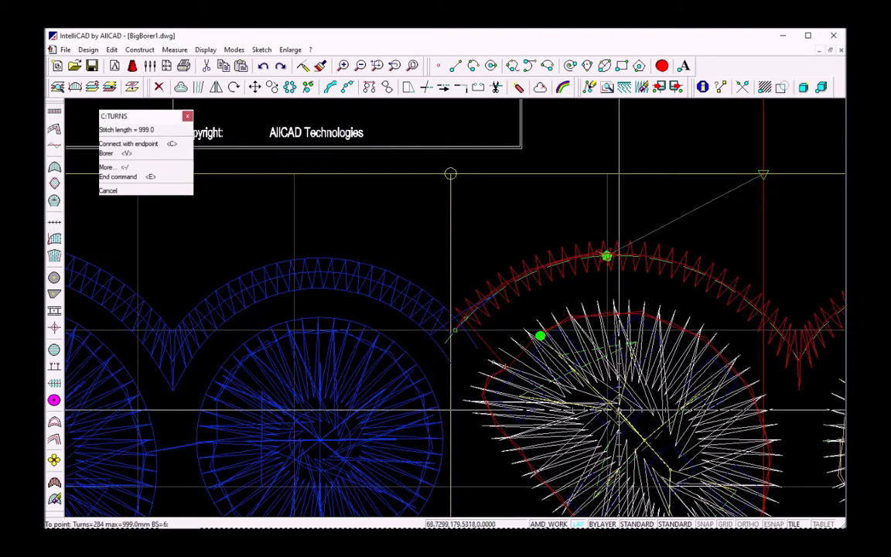
pyautogui.click(608, 407)
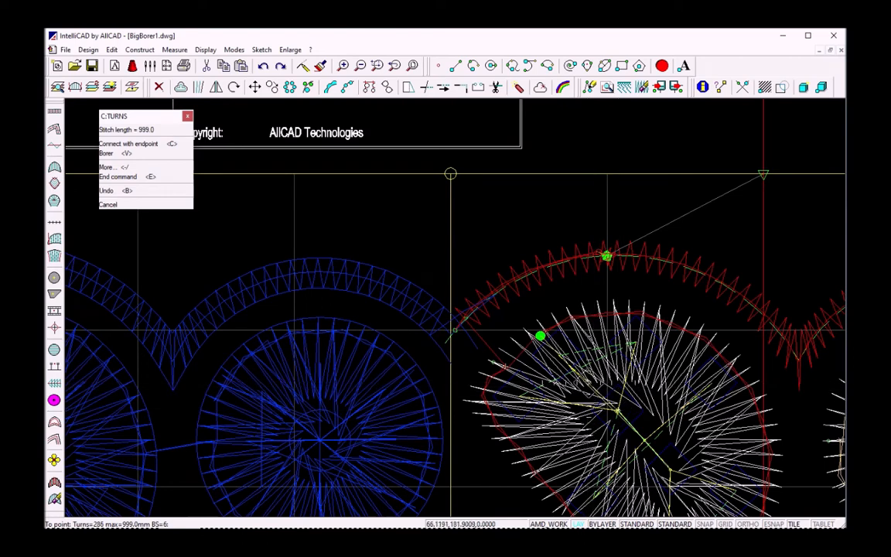
# Turn the Borer off, punch the pointed shape's borer fill stitches by connecting to them, and end the command
pyautogui.press('e')
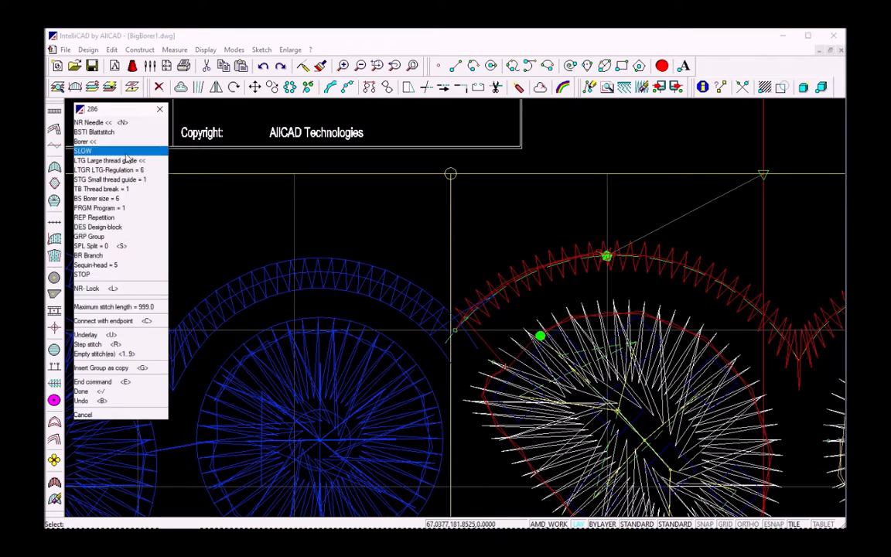
pyautogui.click(103, 143)
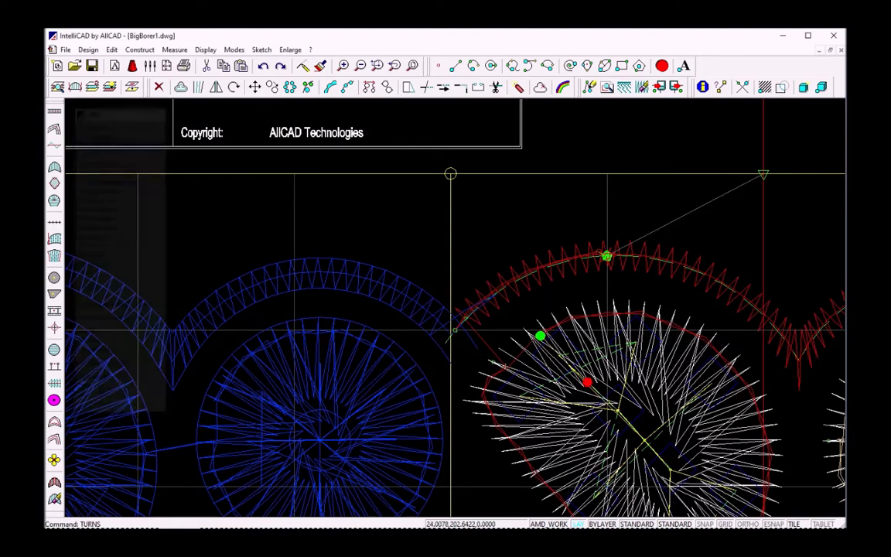
pyautogui.press('j')
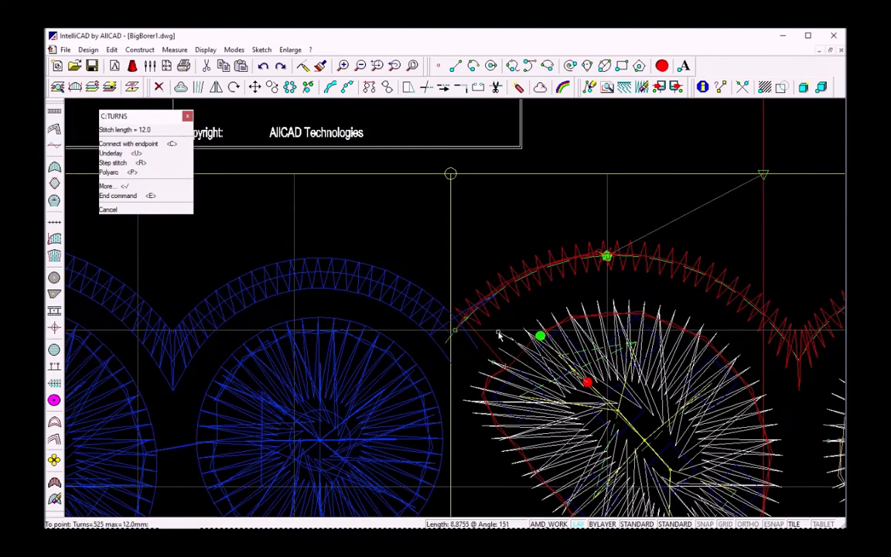
pyautogui.click(516, 348)
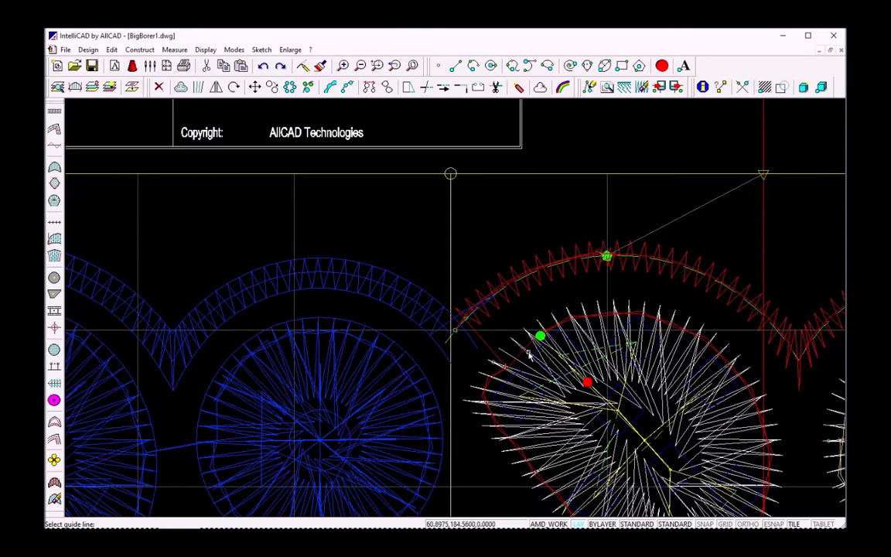
pyautogui.click(529, 355)
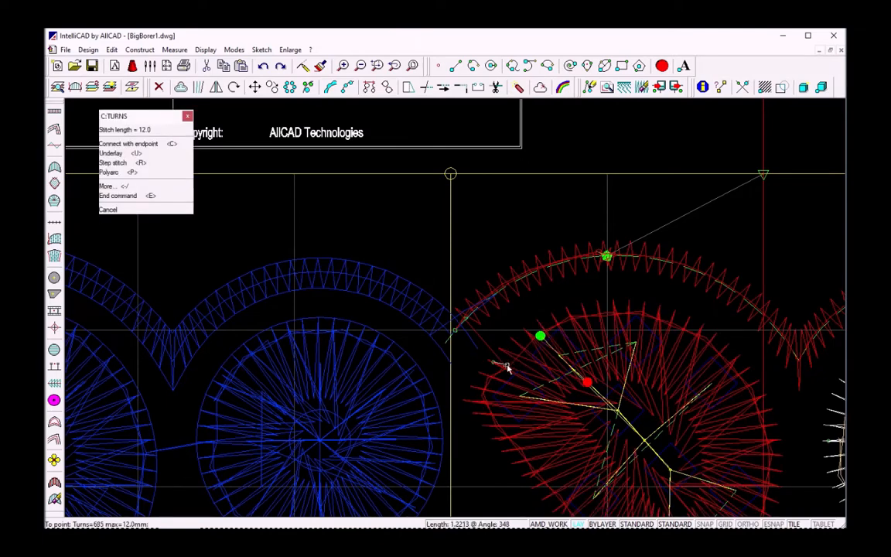
pyautogui.click(149, 196)
# Insert a branch on the pointed shape's underlay at its right edge, facing the circle, and start punching from there
pyautogui.moveTo(505, 323)
pyautogui.mouseDown()
pyautogui.moveTo(377, 306)
pyautogui.moveTo(417, 272)
pyautogui.moveTo(313, 208)
pyautogui.mouseUp()
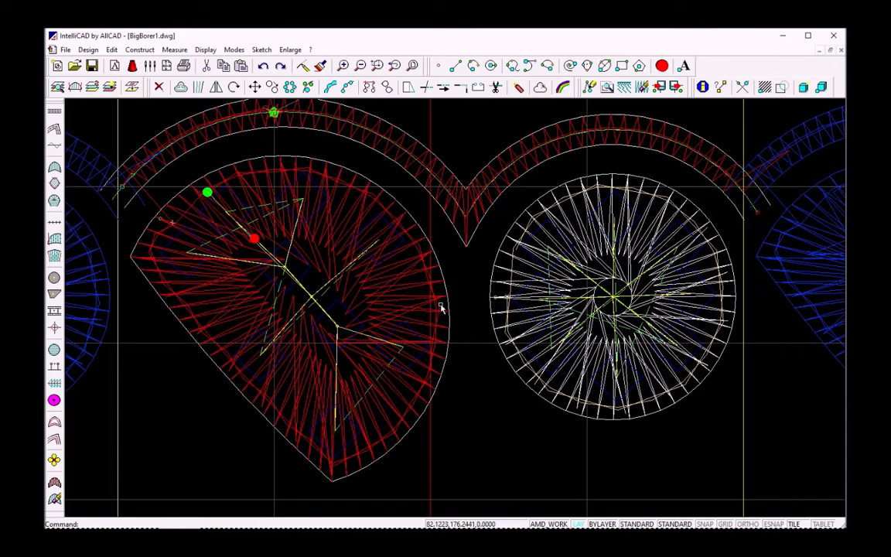
pyautogui.click(437, 309)
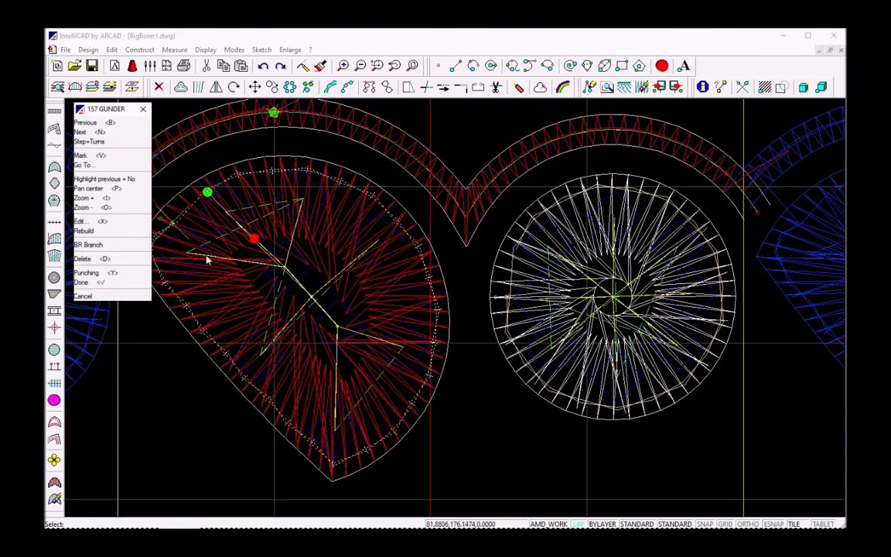
pyautogui.click(87, 244)
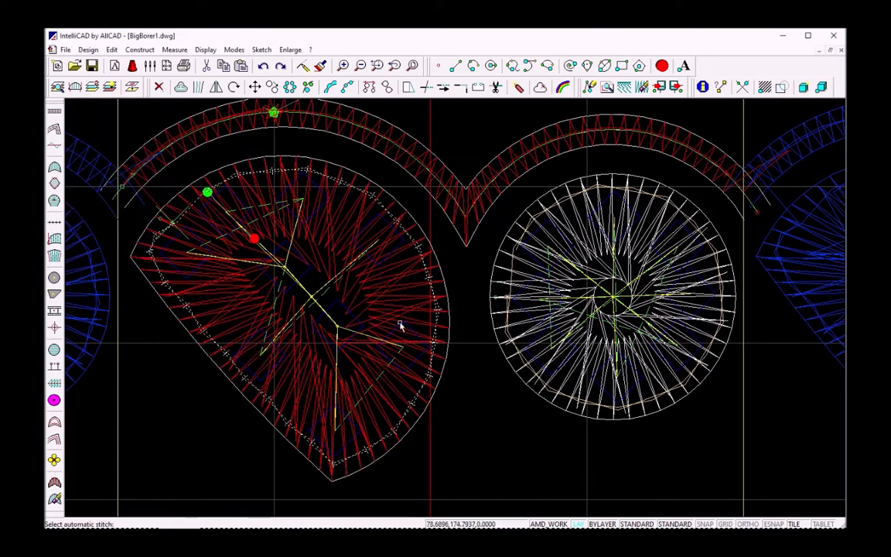
pyautogui.click(439, 309)
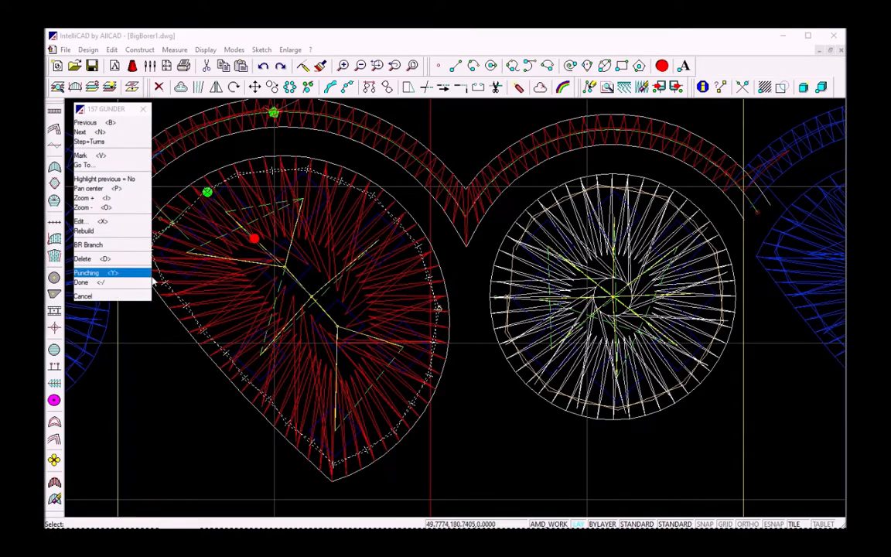
pyautogui.click(113, 274)
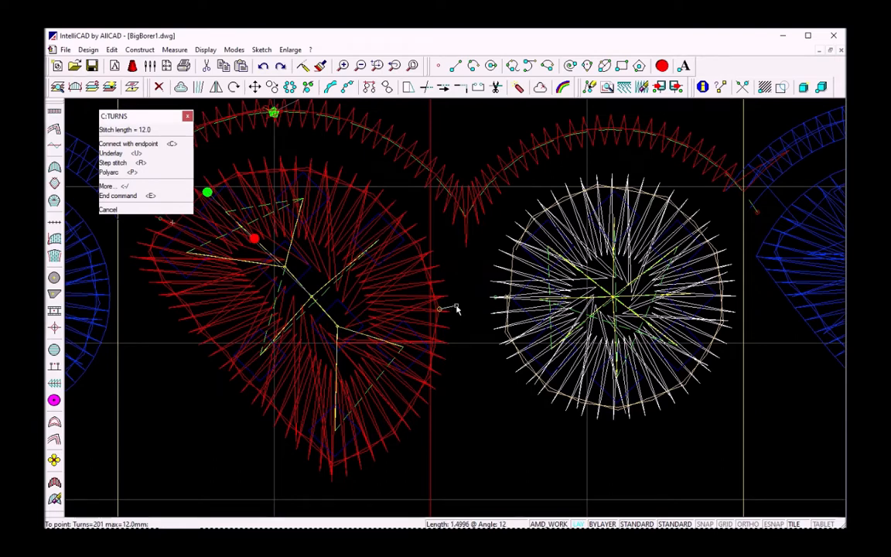
# Punch the circle's underlay by connecting the branch to its left side
pyautogui.scroll(2, 510, 319)
pyautogui.moveTo(510, 318); pyautogui.dragTo(263, 308)
pyautogui.moveTo(263, 308); pyautogui.dragTo(256, 320)
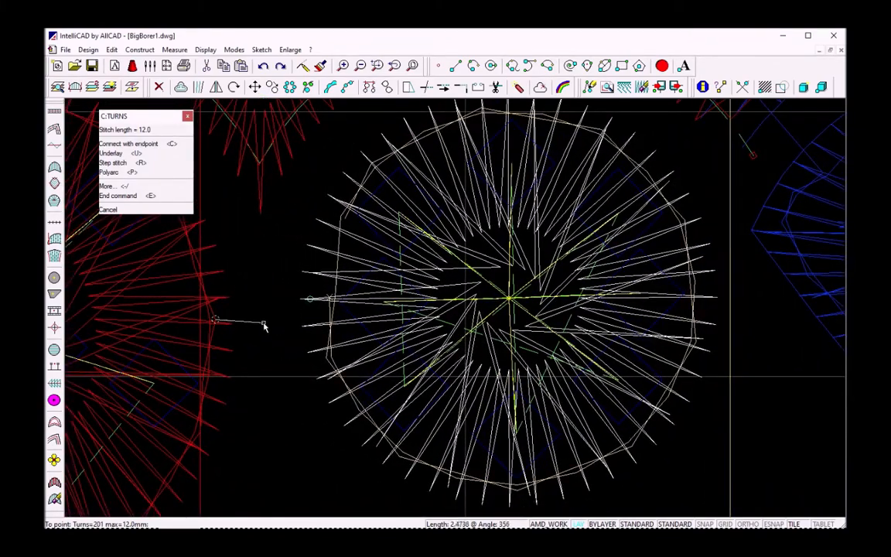
pyautogui.click(263, 325)
pyautogui.click(329, 310)
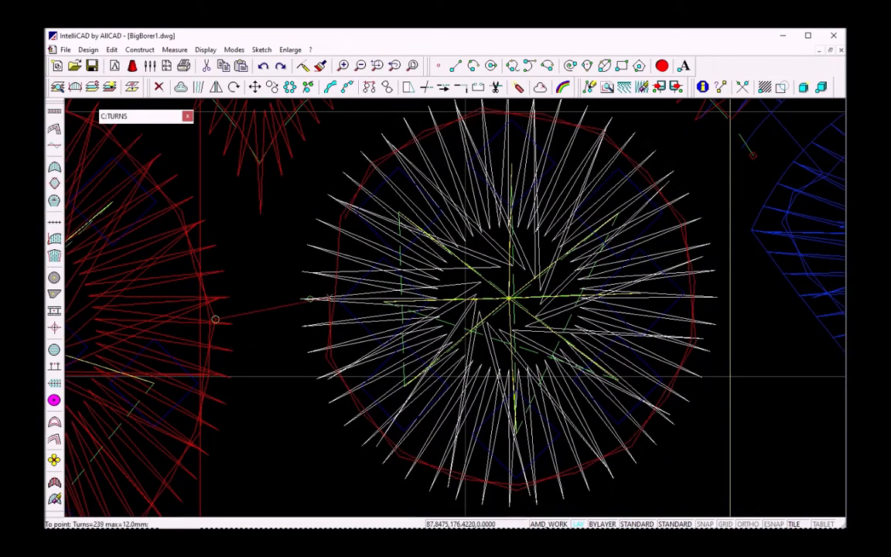
# Place a stitch at the circle's upper-left edge and turn the Borer on there
pyautogui.click(402, 143)
pyautogui.rightClick(422, 171)
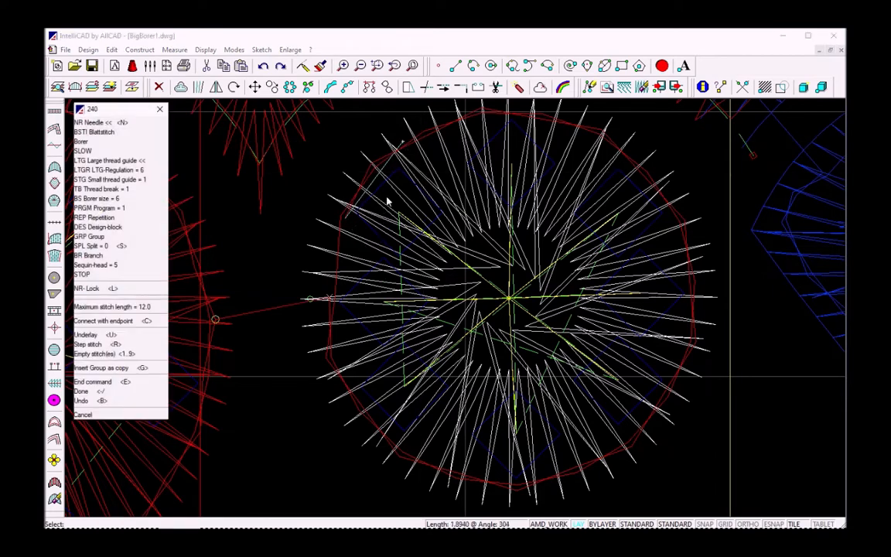
pyautogui.click(105, 143)
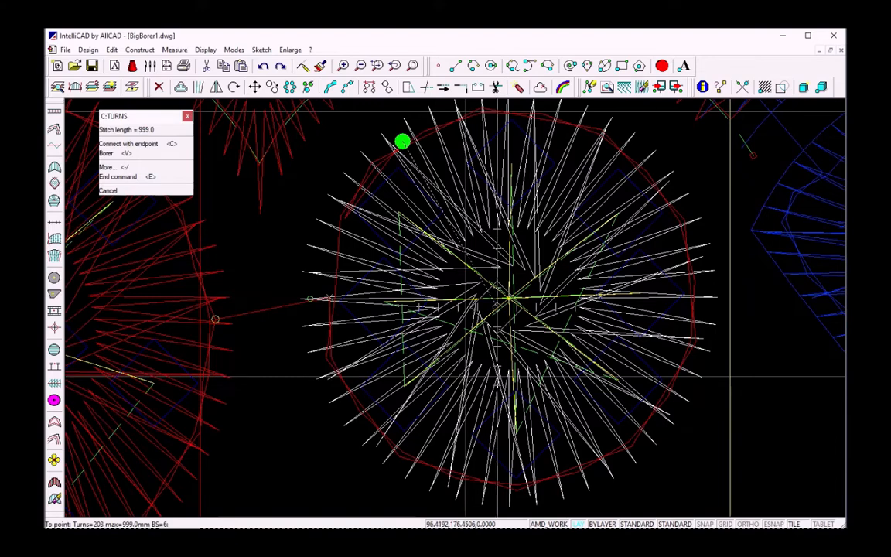
# Punch the circle's borer puncture lines by connecting to them, and turn the Borer off at the circle's centre
pyautogui.click(403, 142)
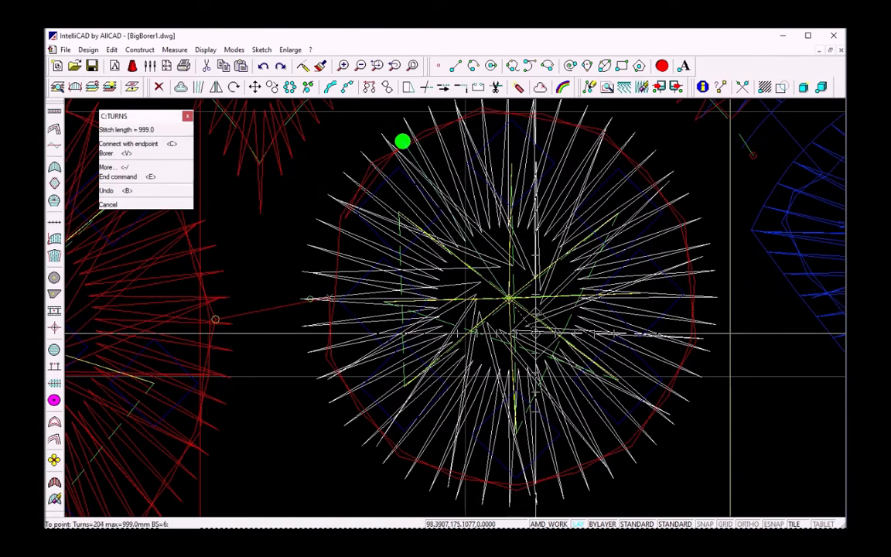
pyautogui.press('e')
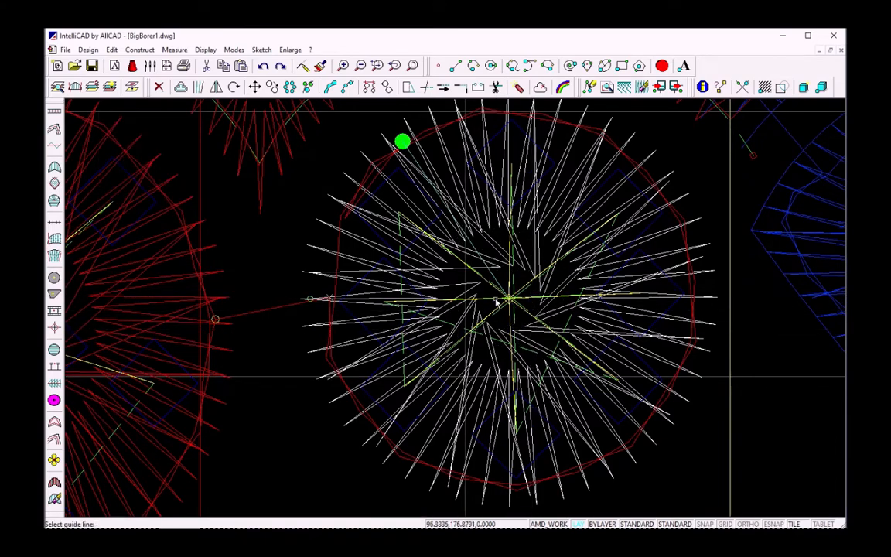
pyautogui.click(495, 301)
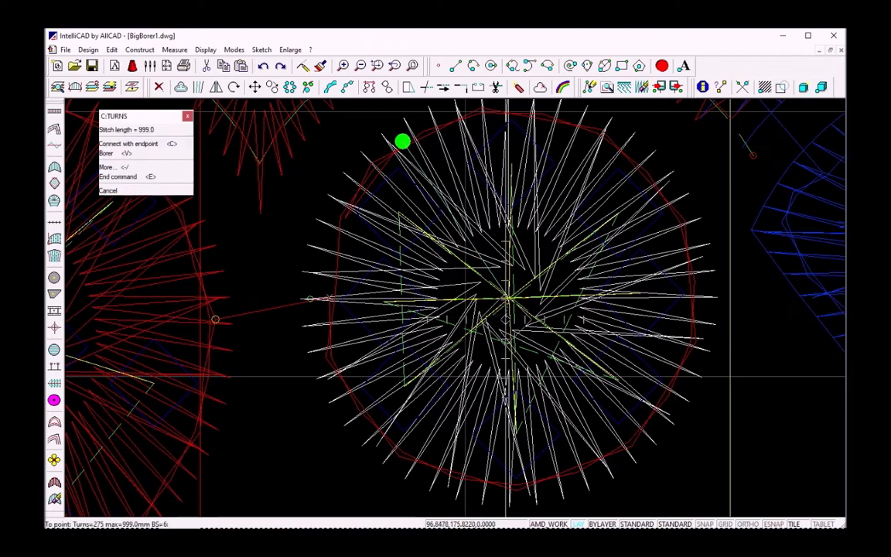
pyautogui.press('/')
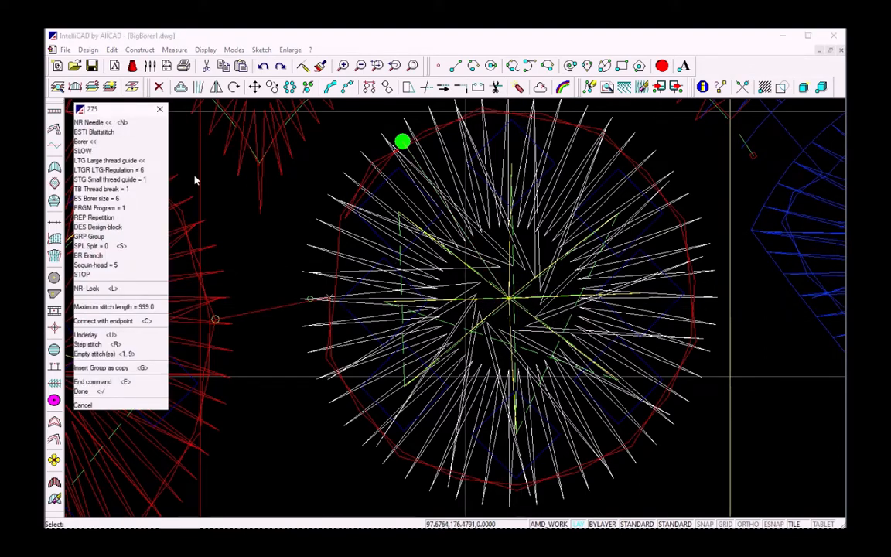
pyautogui.click(118, 148)
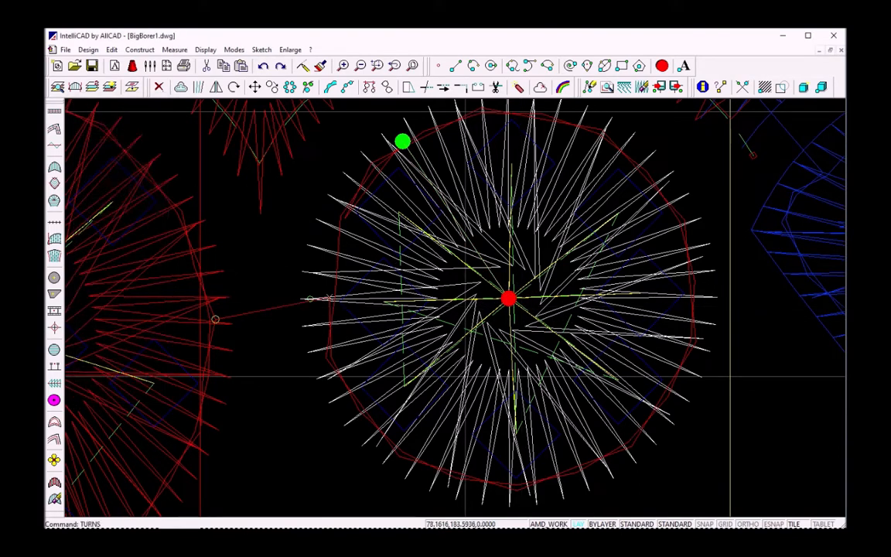
# Place connecting stitches from the circle's centre and punch its borer fill stitches by connecting to them
pyautogui.click(509, 300)
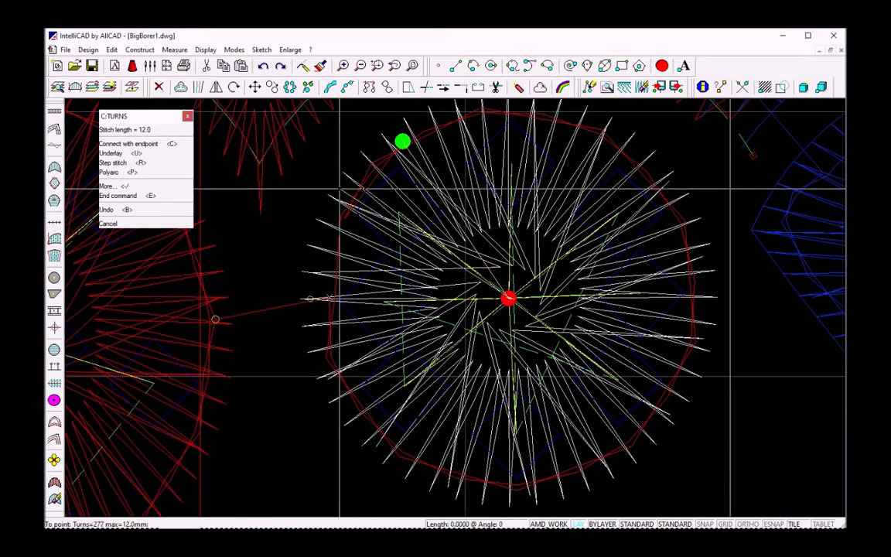
pyautogui.click(503, 274)
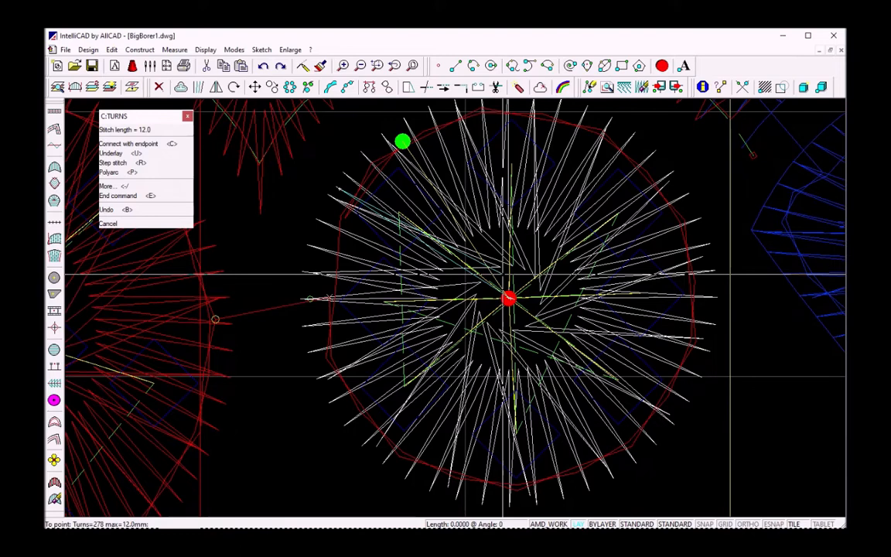
pyautogui.press('e')
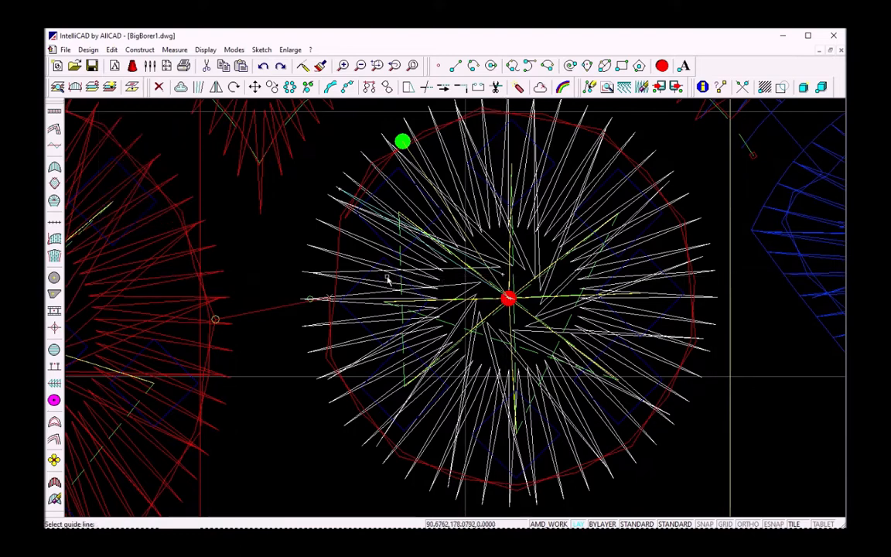
pyautogui.click(356, 262)
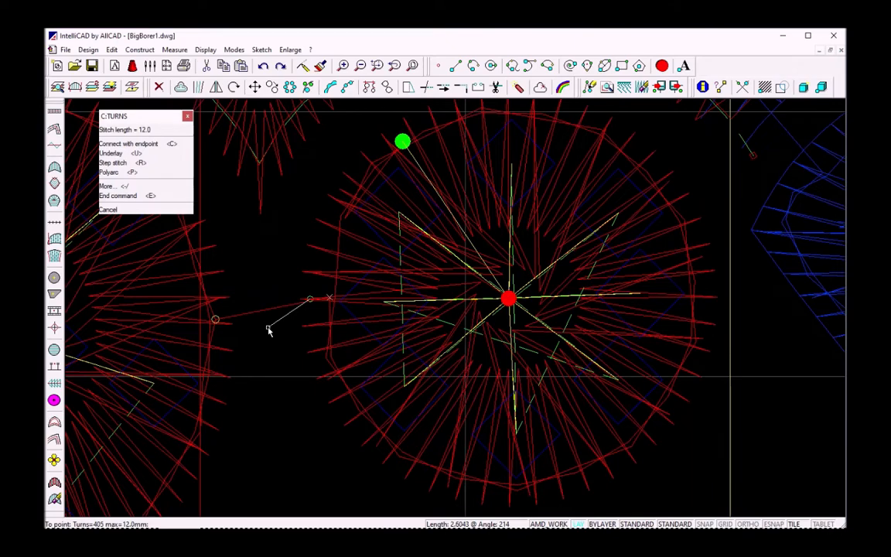
# Finish the circle's branch and end the punching command at the pointed shape's upper-left edge
pyautogui.click(231, 317)
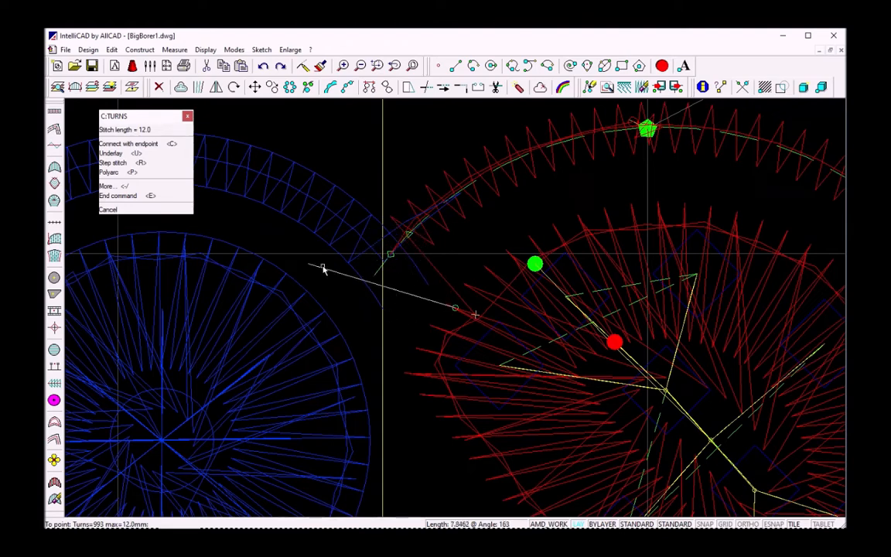
pyautogui.click(120, 196)
pyautogui.moveTo(431, 254); pyautogui.dragTo(261, 264)
pyautogui.moveTo(261, 264); pyautogui.dragTo(259, 254)
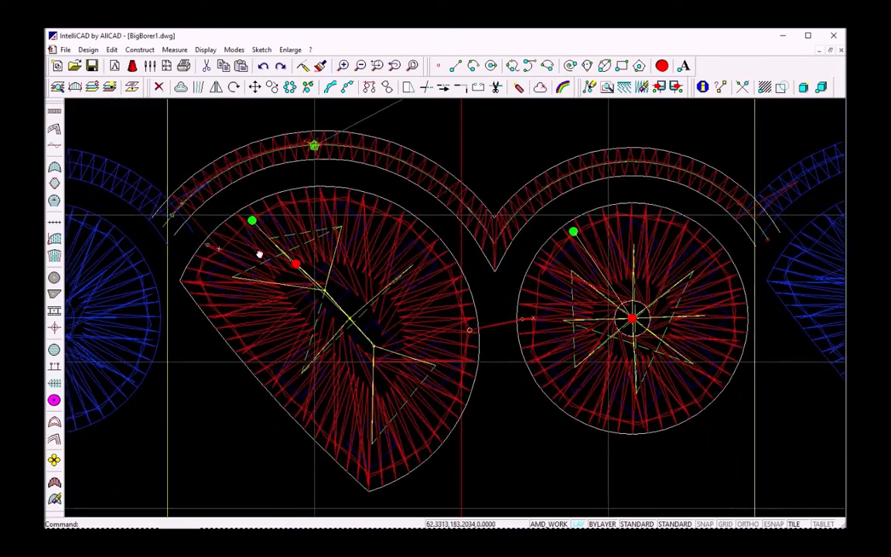